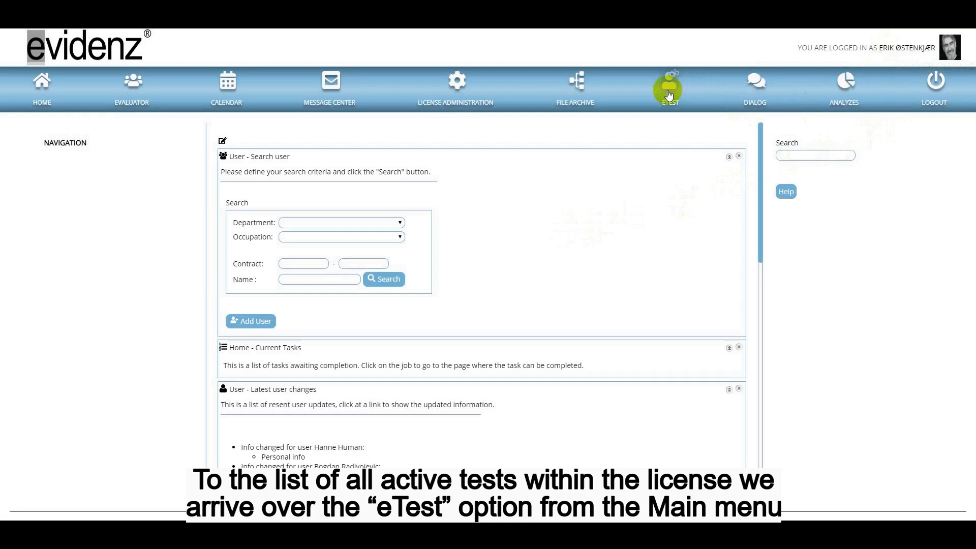
Open the list of eTest templates and rename EVNE TEST1 as EVNE TEST.
left_click(669, 95)
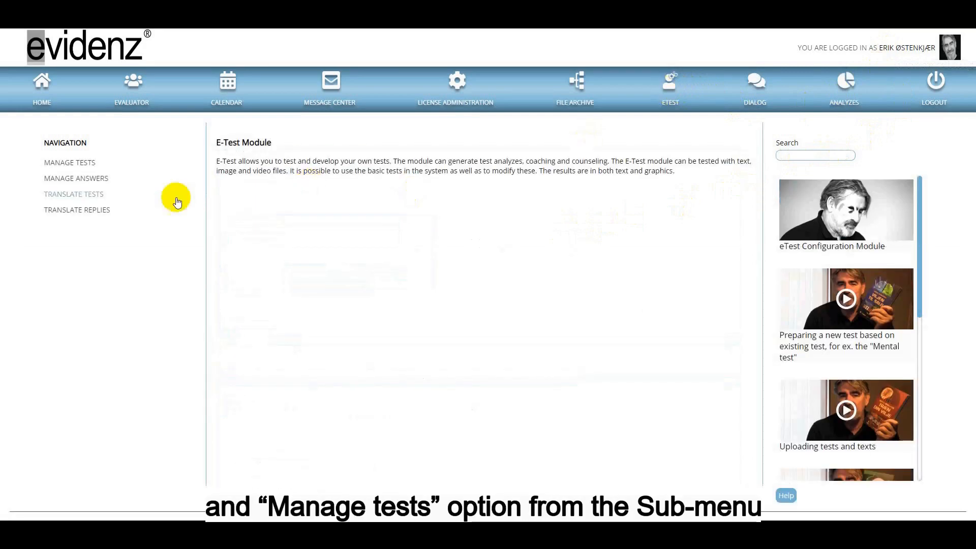
left_click(84, 170)
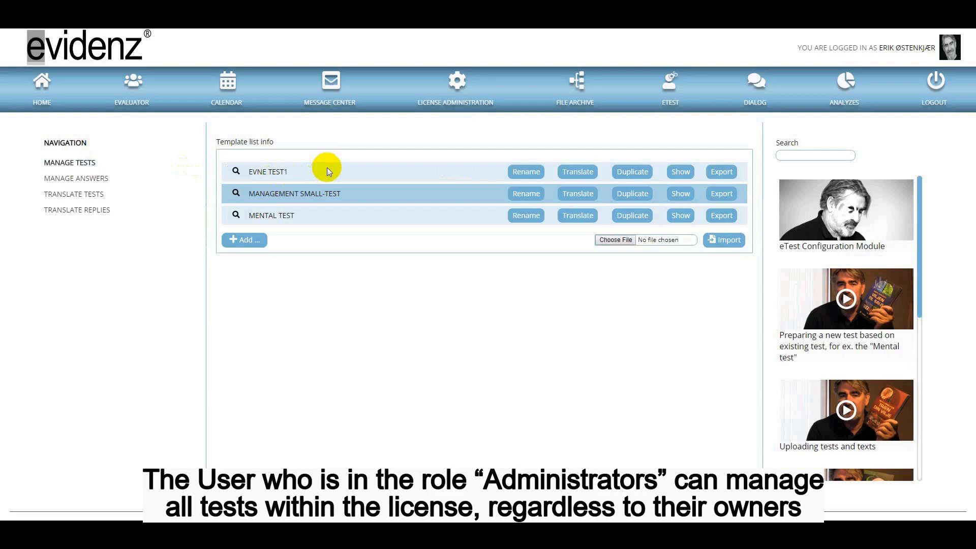
left_click(542, 176)
left_click(286, 169)
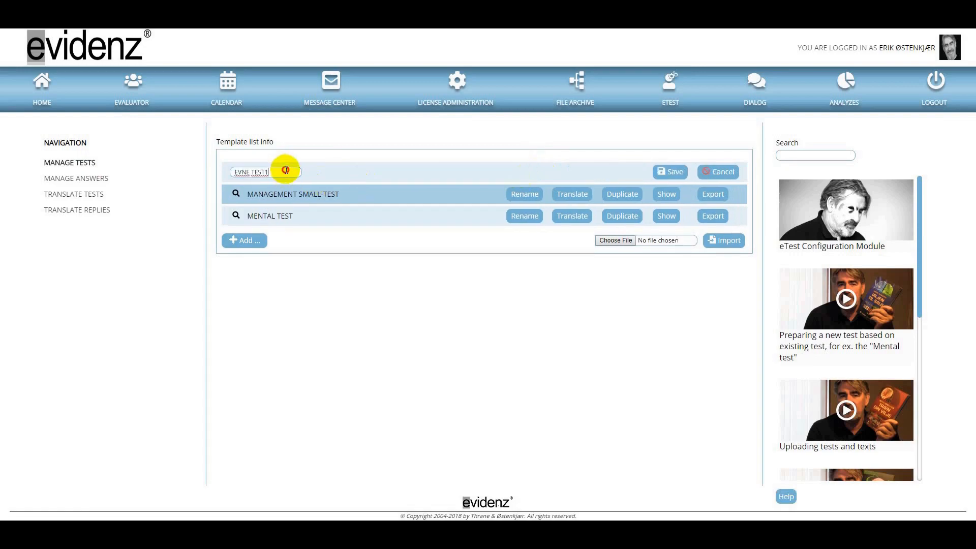
key("BackSpace")
left_click(666, 169)
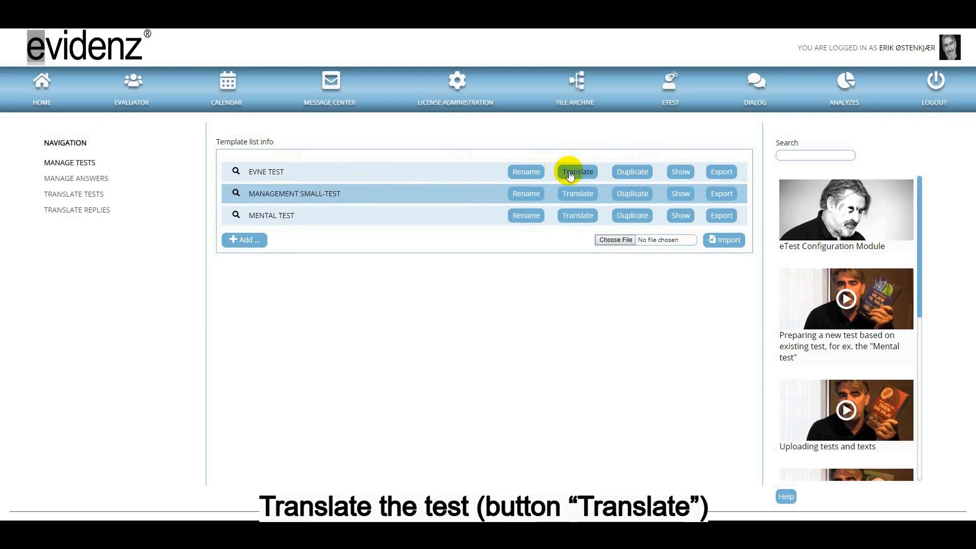
Open the translations of EVNE TEST and view which languages can be added.
left_click(570, 175)
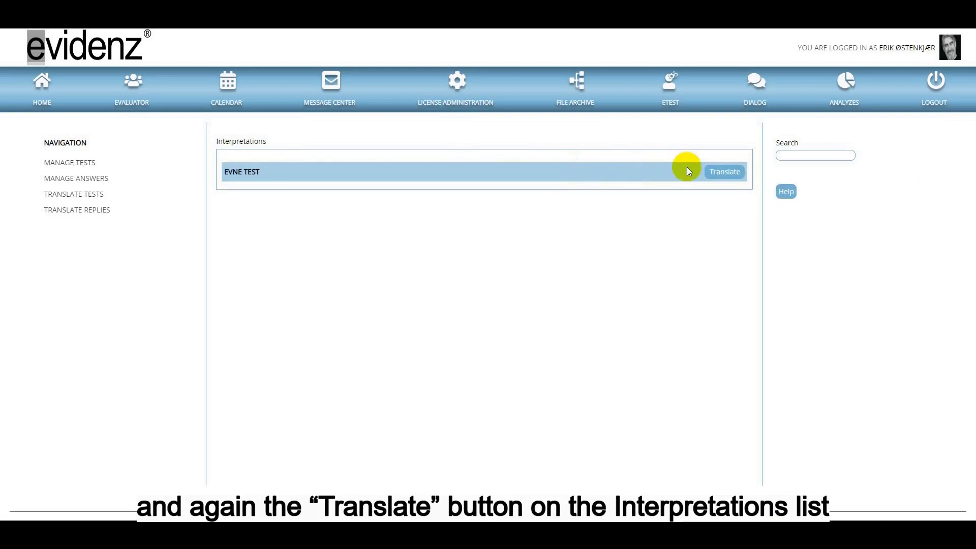
left_click(714, 171)
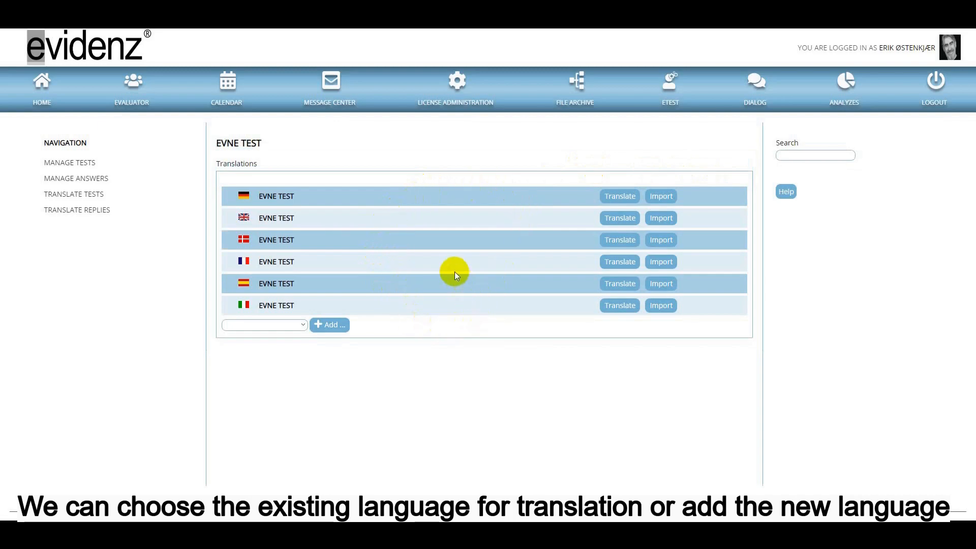
left_click(301, 324)
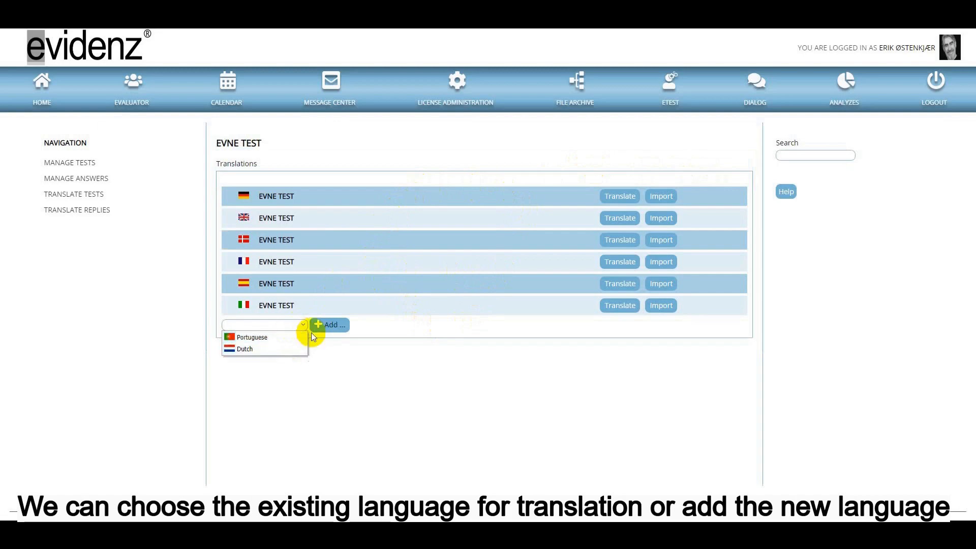
left_click(406, 362)
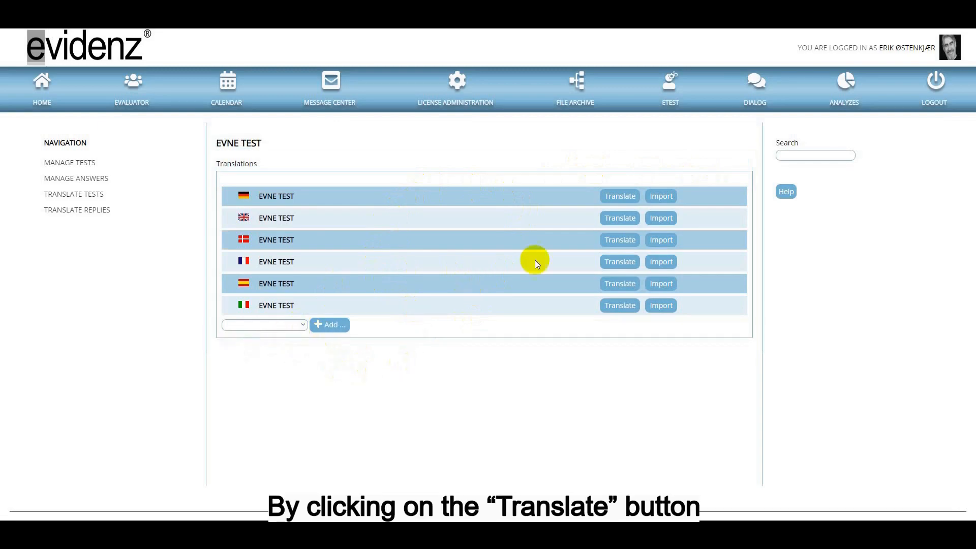
Open the German translation of EVNE TEST and examine its tree structure, including the MUSISK EVNE, Musikalitet and mu 01 elements.
left_click(613, 197)
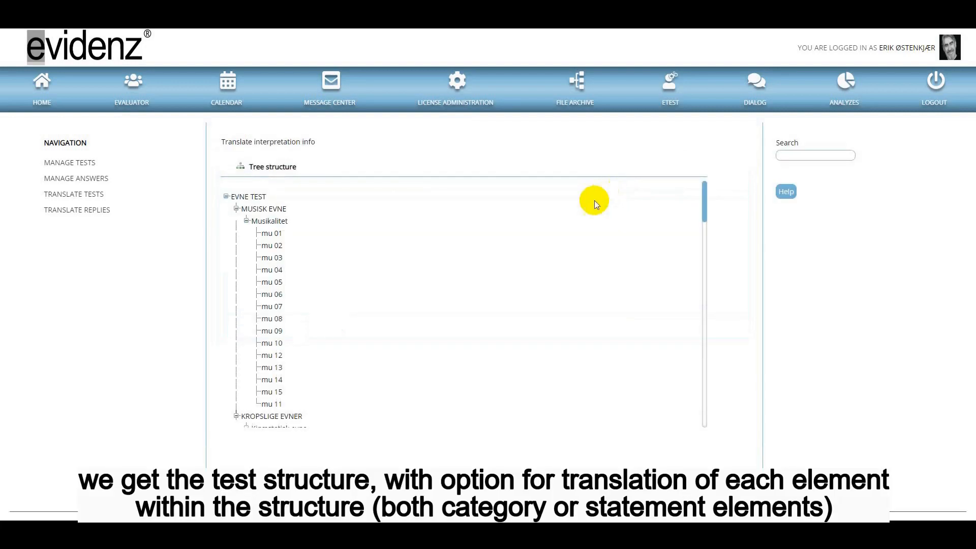
scroll(411, 205, "down", 1)
scroll(412, 206, "down", 4)
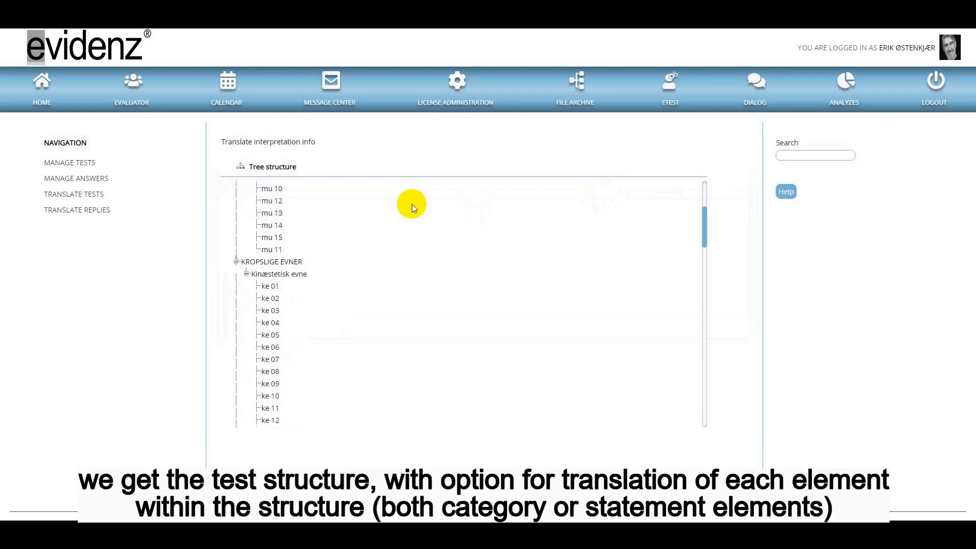
scroll(412, 206, "down", 2)
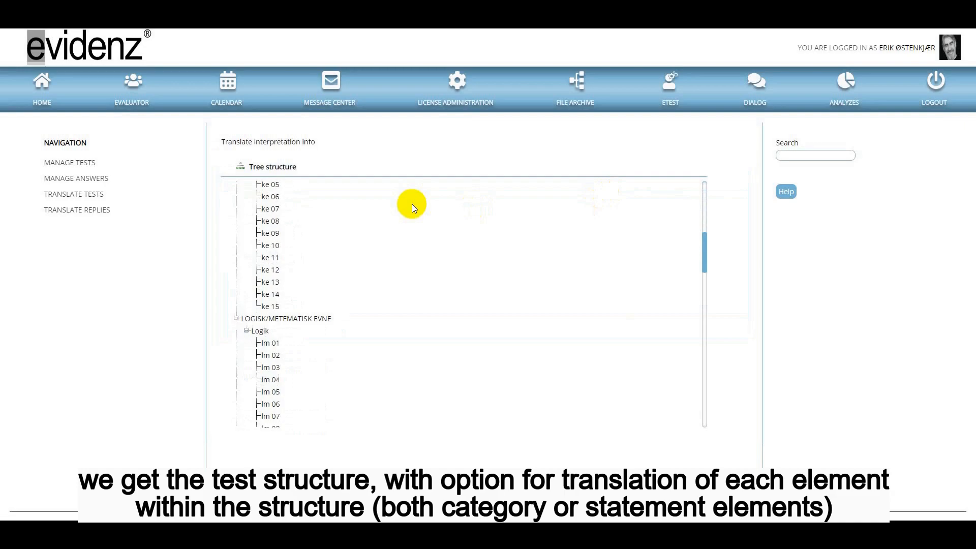
scroll(412, 203, "up", 7)
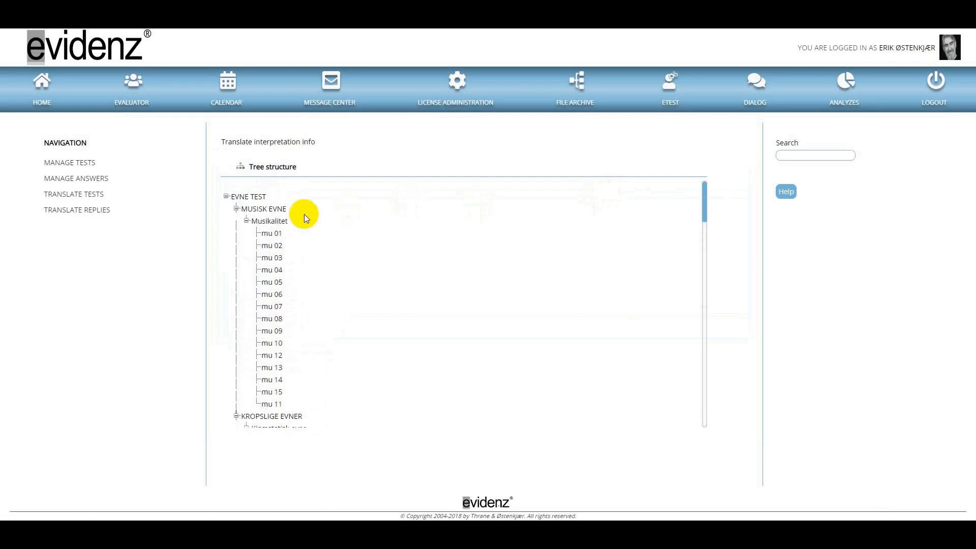
left_click(271, 208)
left_click(271, 221)
left_click(271, 233)
left_click(274, 209)
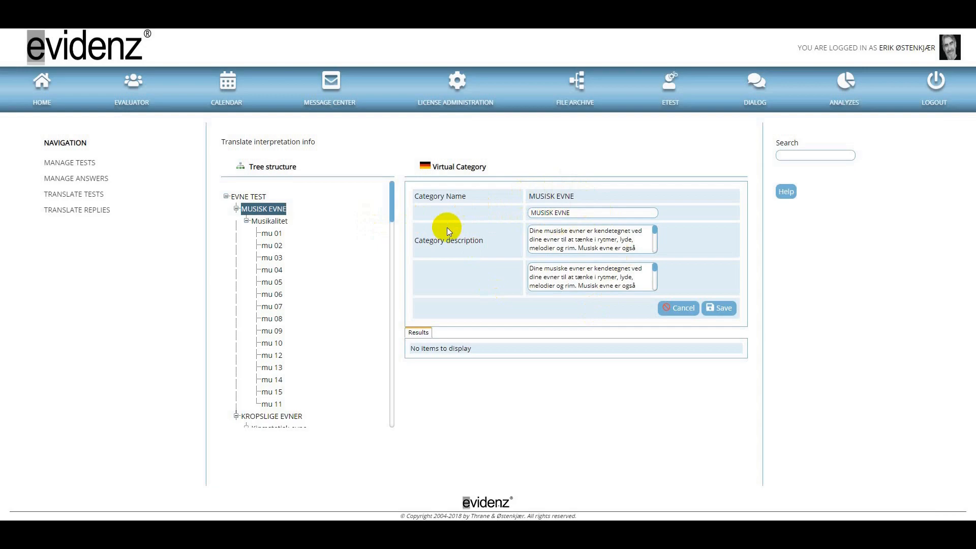
Return to the test list and duplicate EVNE TEST.
left_click(89, 163)
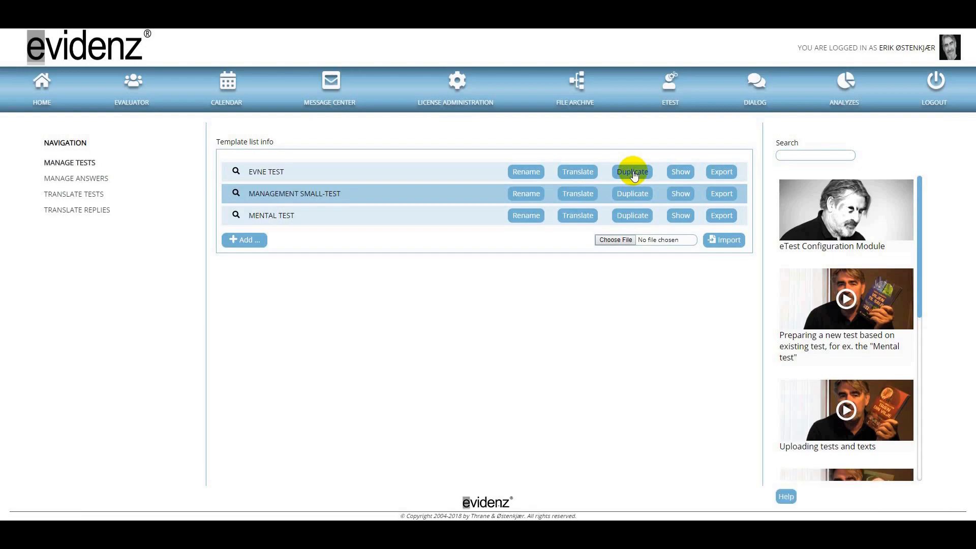
left_click(633, 174)
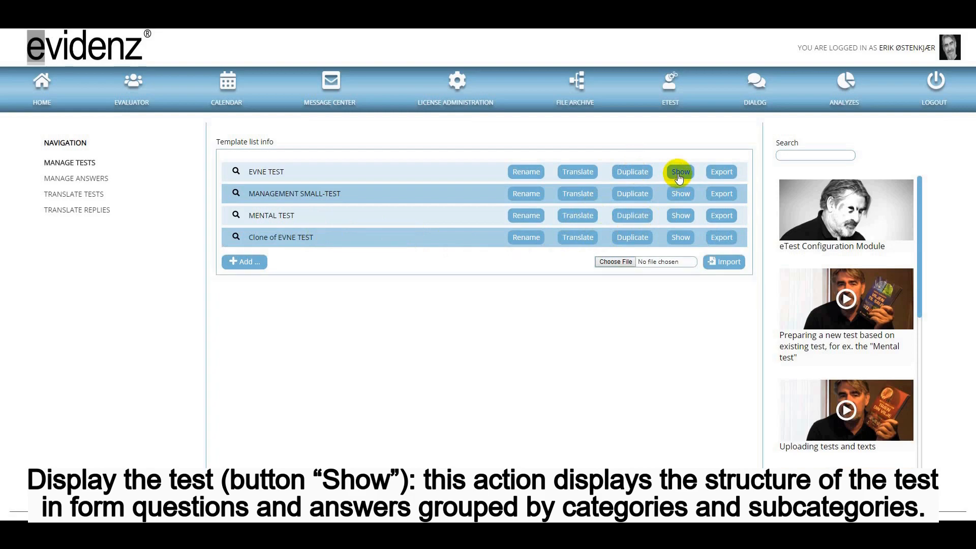
Display EVNE TEST and look through its questions and answer options grouped by category.
left_click(679, 173)
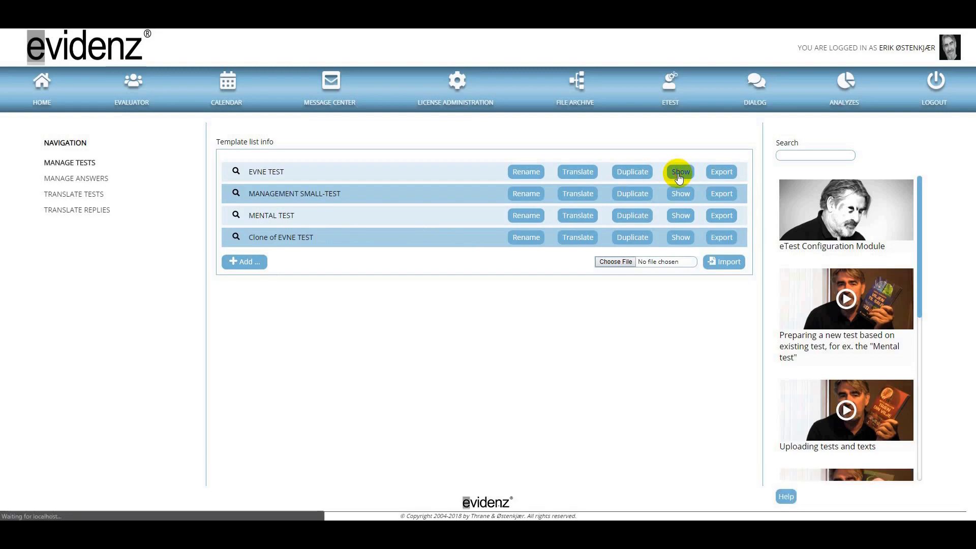
scroll(592, 175, "down", 7)
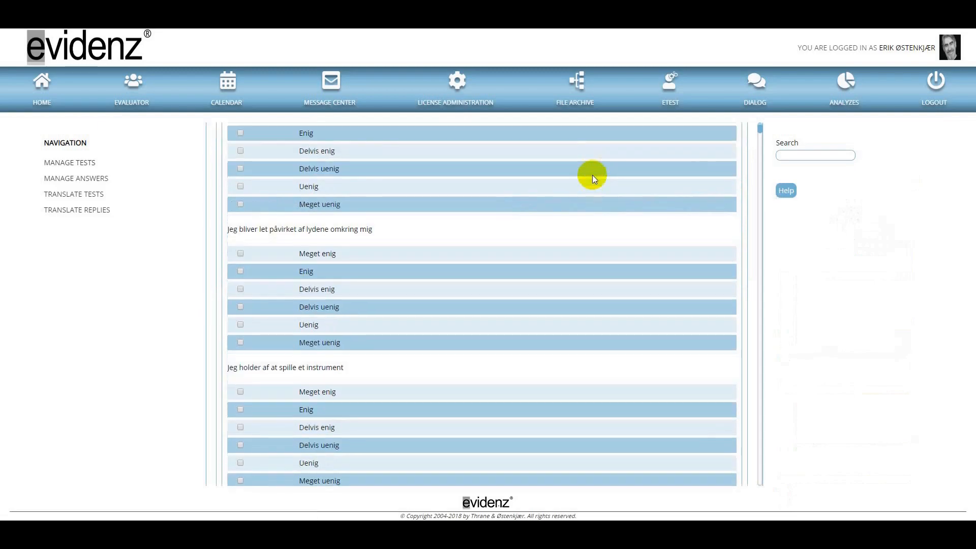
scroll(592, 175, "down", 12)
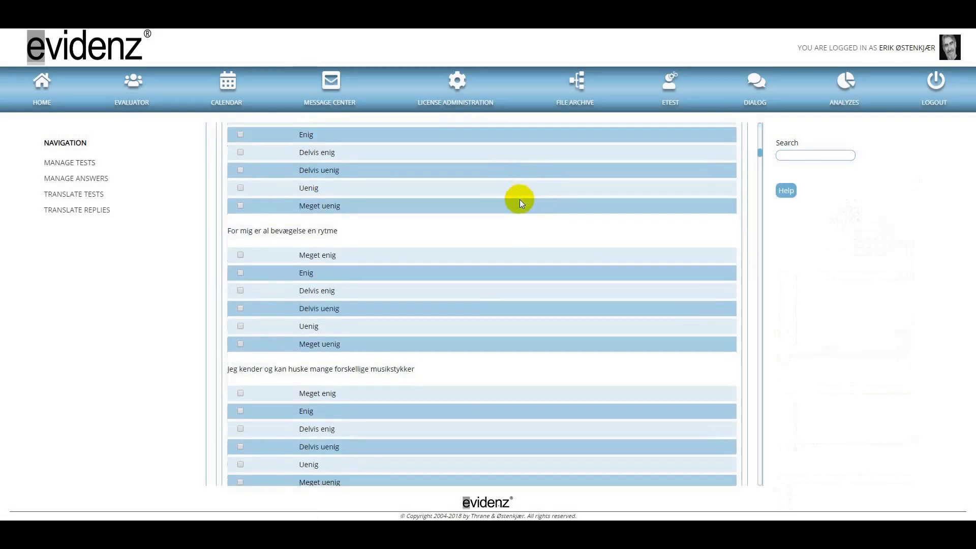
scroll(519, 199, "down", 5)
scroll(519, 198, "up", 6)
scroll(519, 198, "up", 2)
left_click_drag(760, 148, 751, 120)
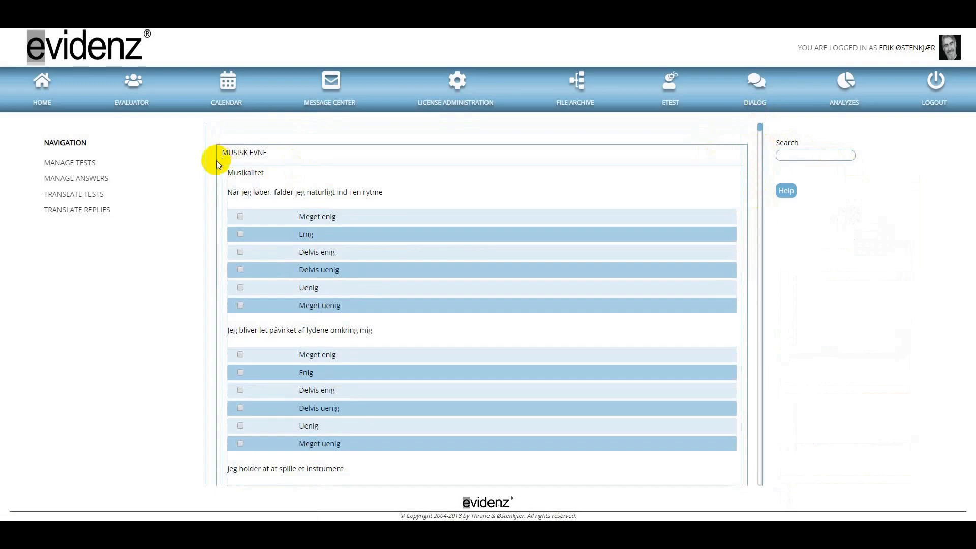
Export EVNE TEST from the test list and view the exported Excel files in the Temp folder.
left_click(56, 163)
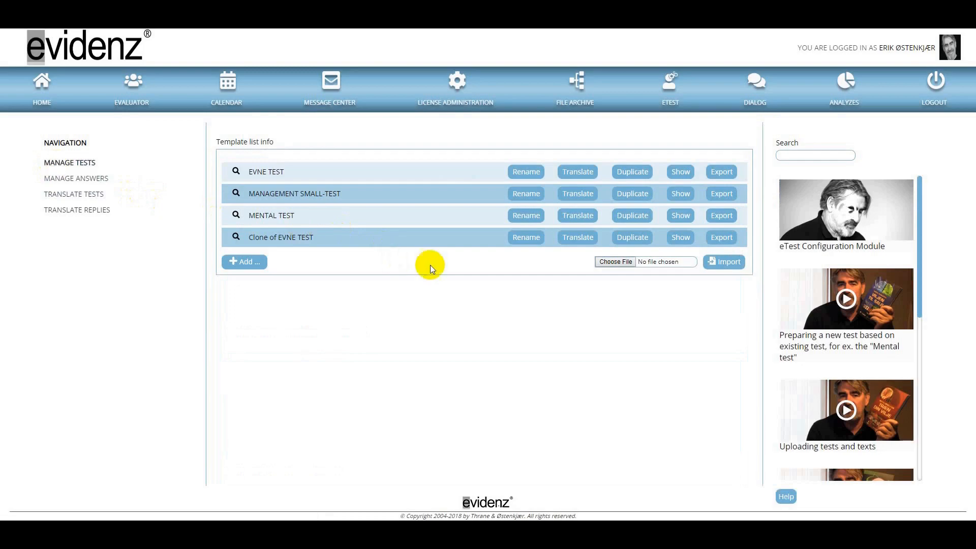
left_click(728, 174)
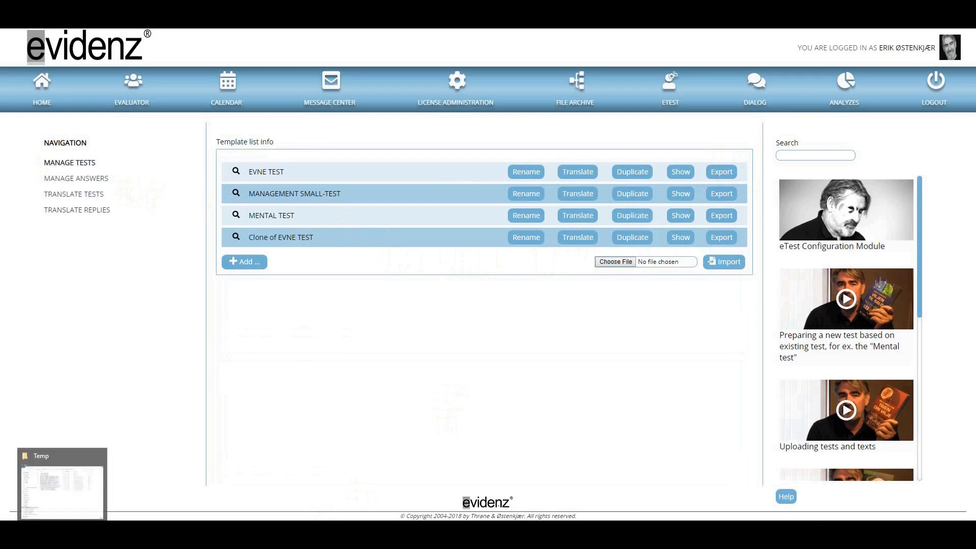
left_click(62, 531)
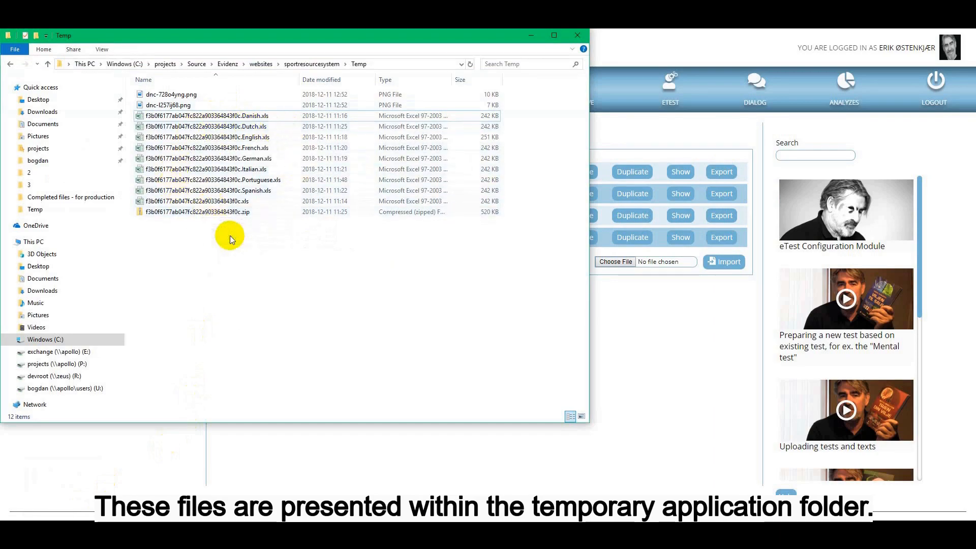
left_click(657, 326)
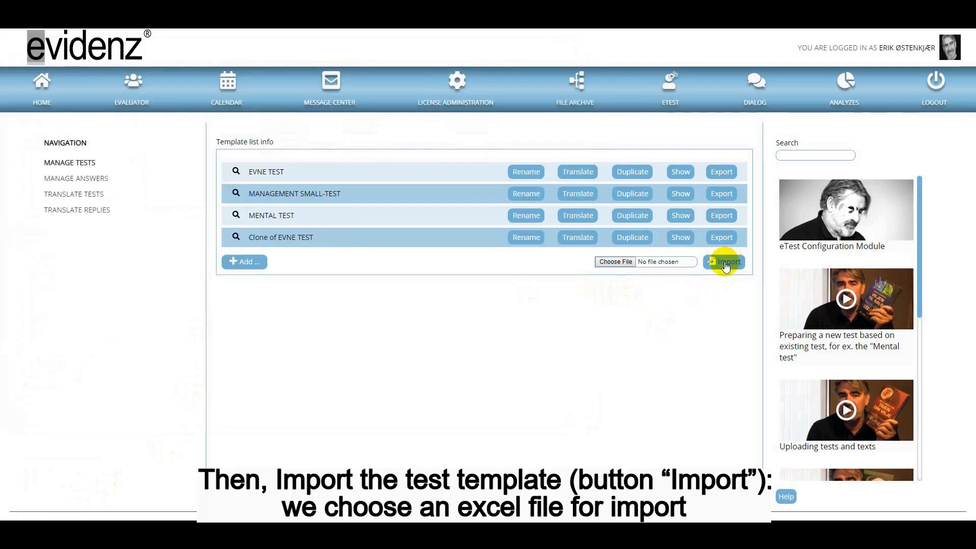
Import a test template from the file f3b0f6177ab047fc822a903364843f0c.English.xls.
left_click(617, 262)
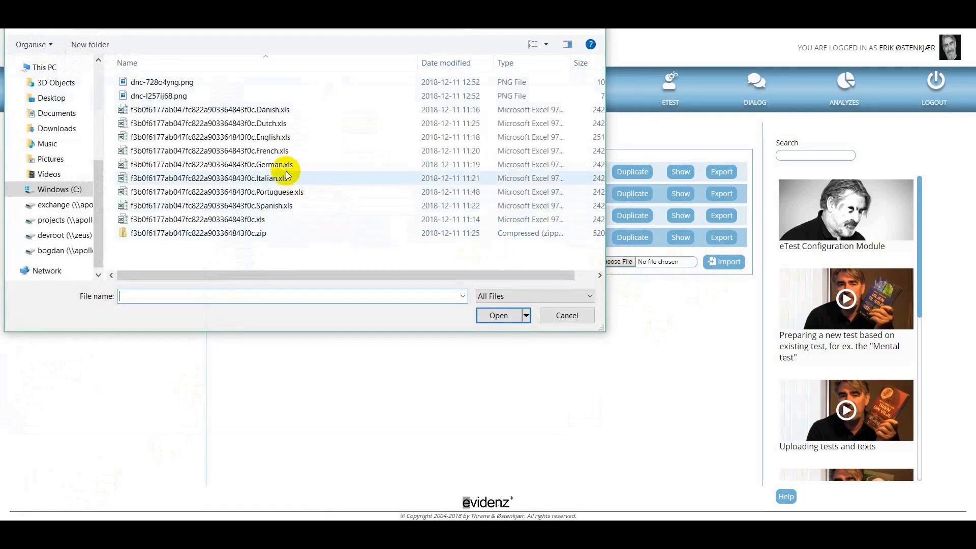
left_click(298, 139)
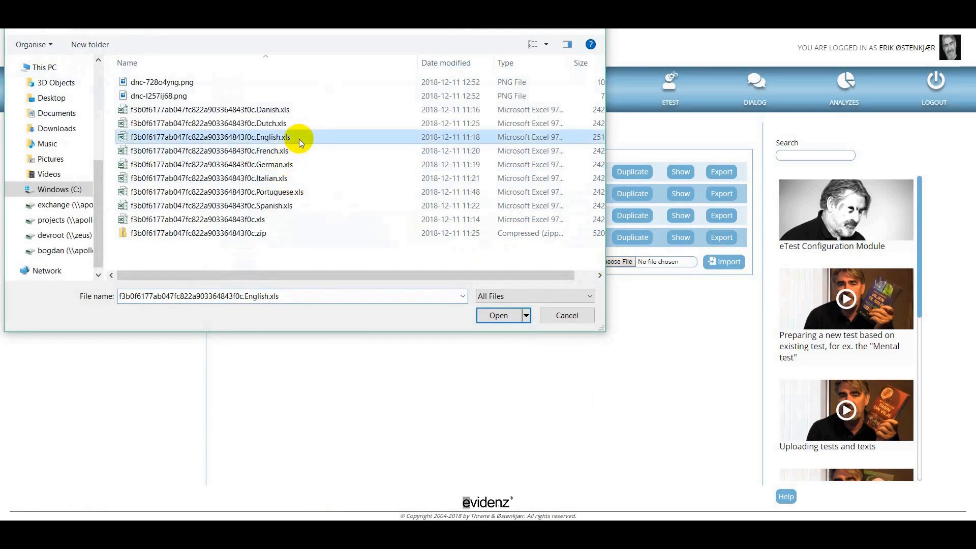
left_click(499, 316)
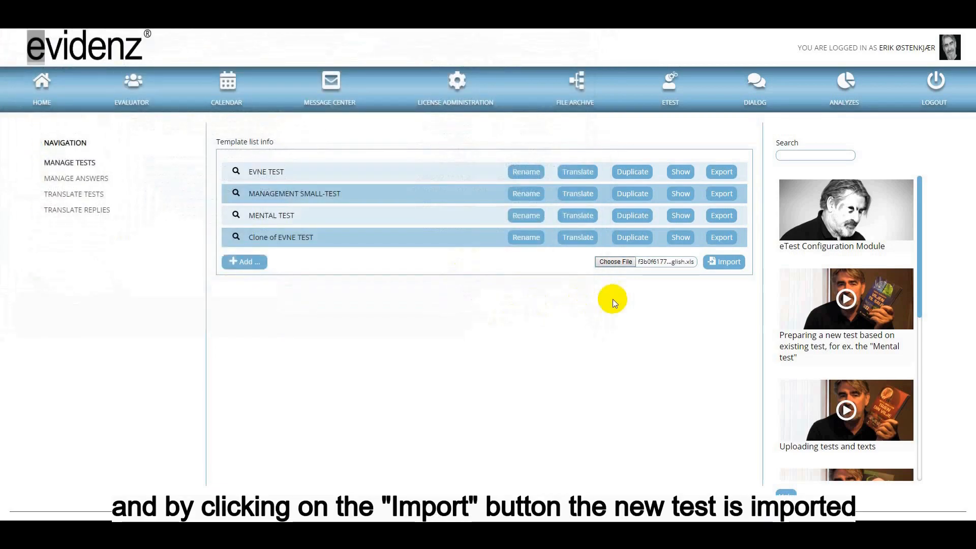
left_click(724, 263)
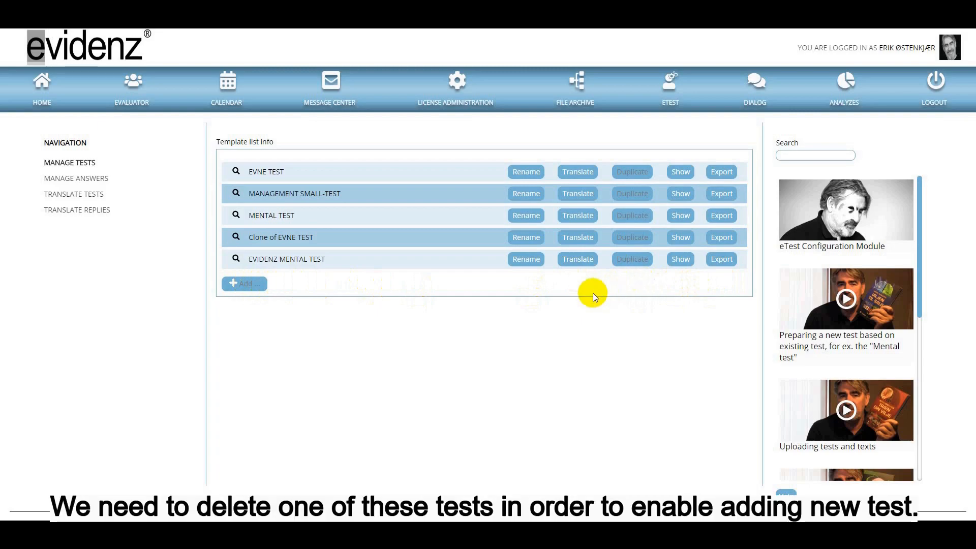
Delete the Clone of EVNE TEST template with all its data.
left_click(303, 242)
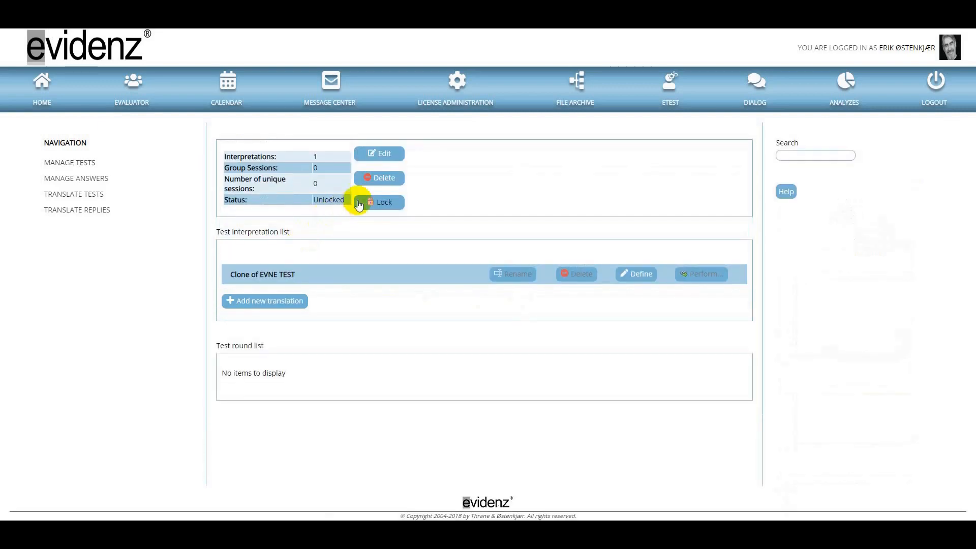
left_click(379, 178)
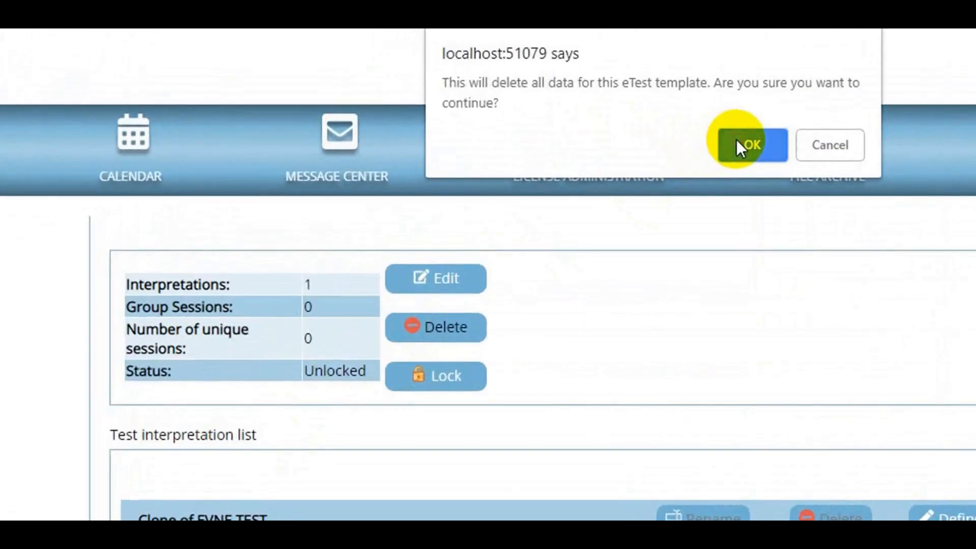
left_click(556, 95)
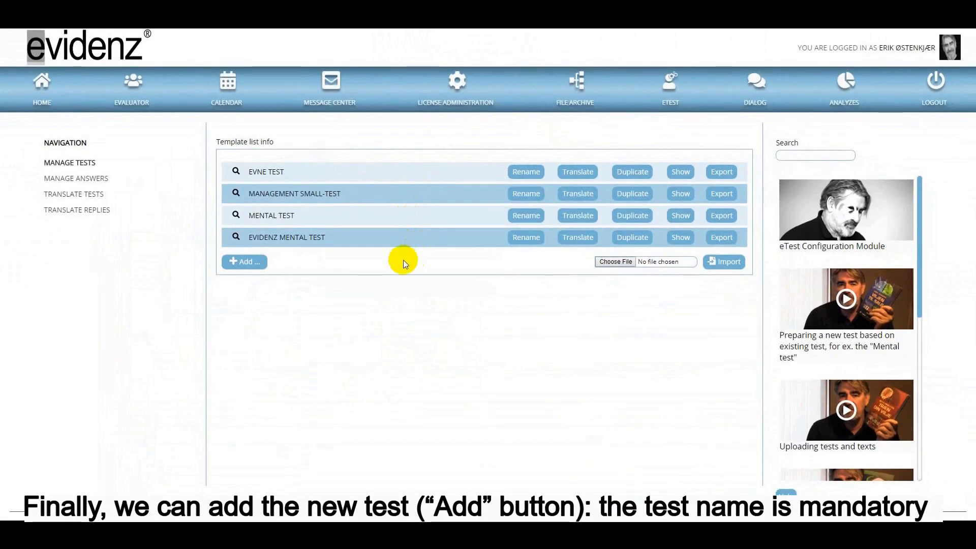
Add a test template named "New test" and save it.
left_click(241, 268)
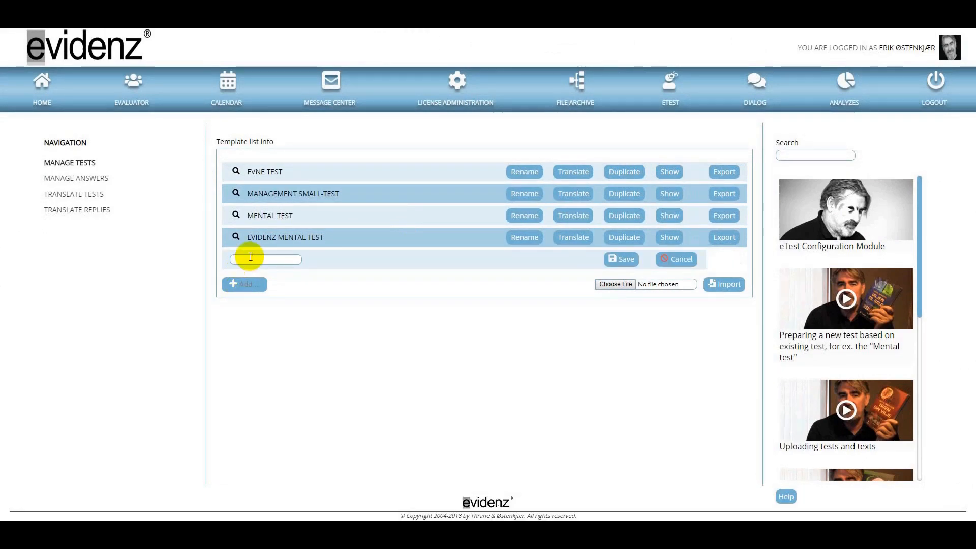
type("New test")
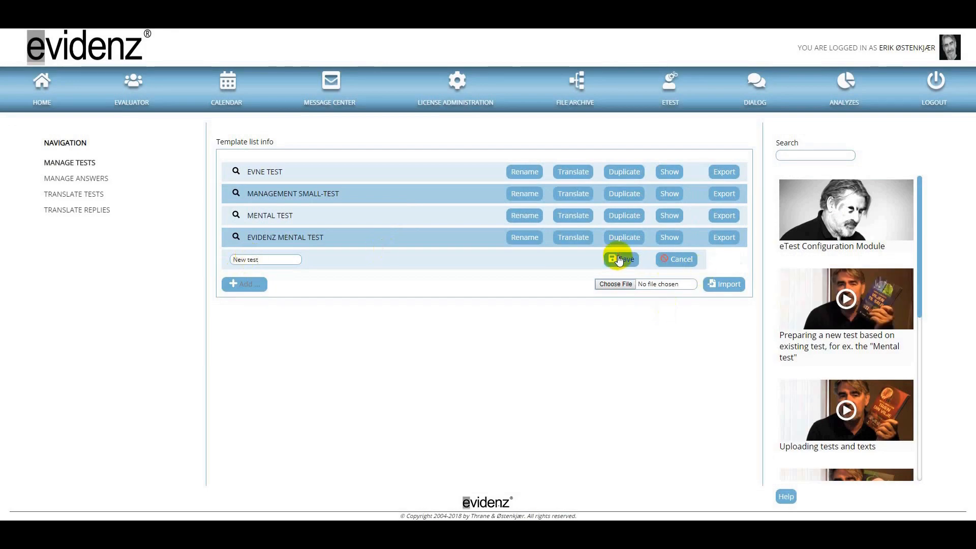
left_click(618, 258)
View the template editor of New test with its tree structure and category fields, and return to the test list.
left_click(278, 260)
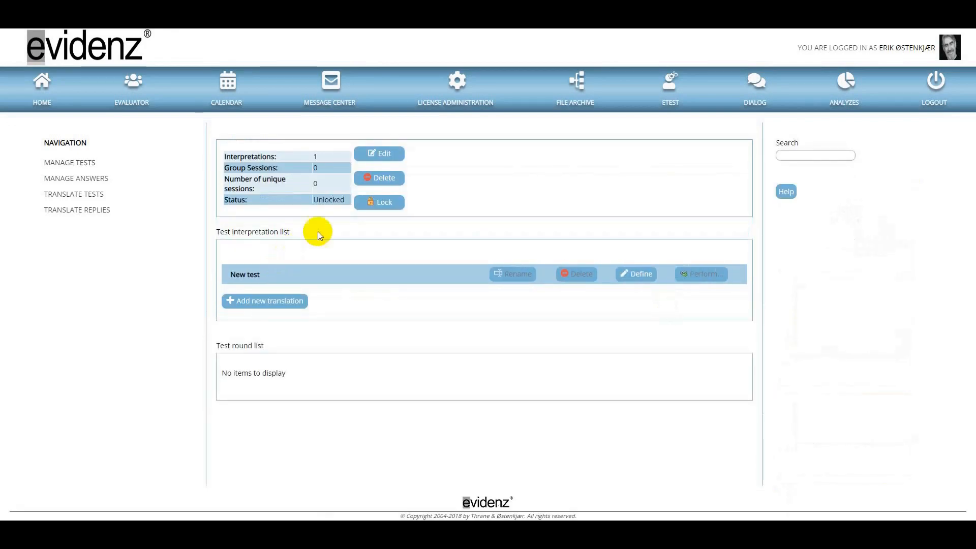
left_click(378, 154)
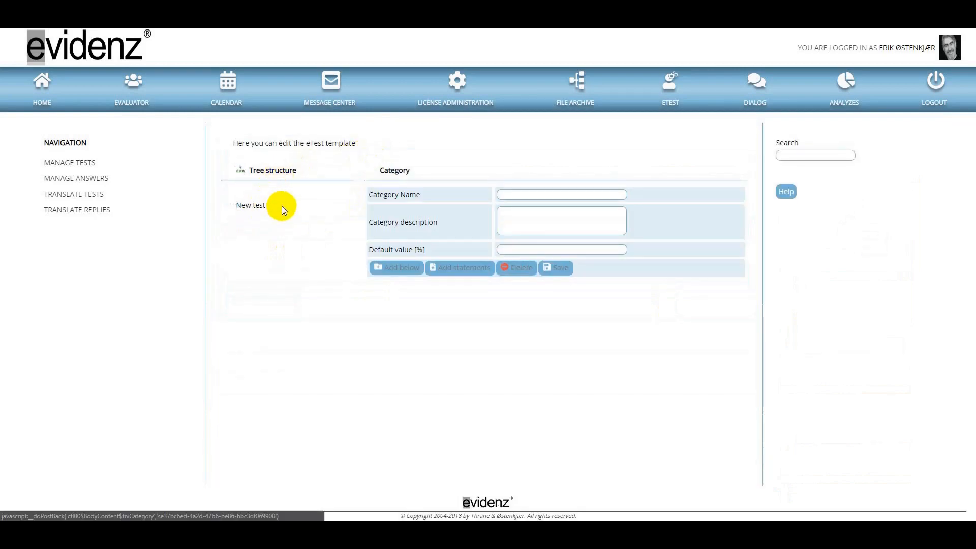
left_click(80, 163)
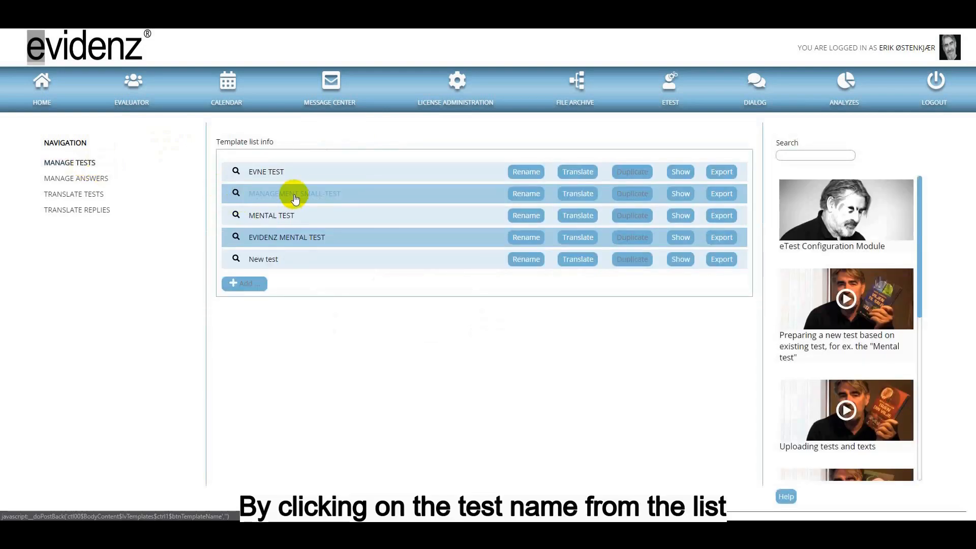
Open the MANAGEMENT SMALL-TEST details and bring up the confirmations for deleting and unlocking the template, cancelling both.
left_click(294, 198)
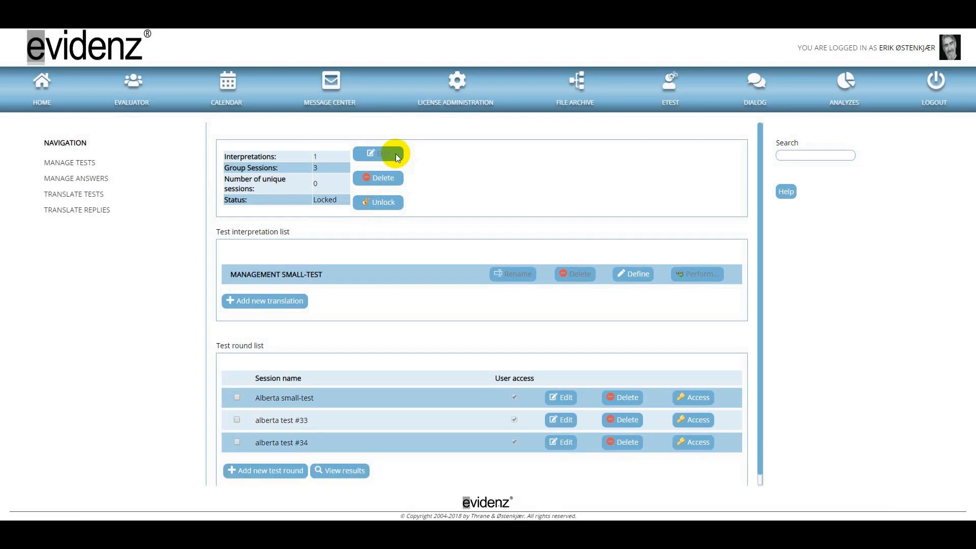
left_click(389, 179)
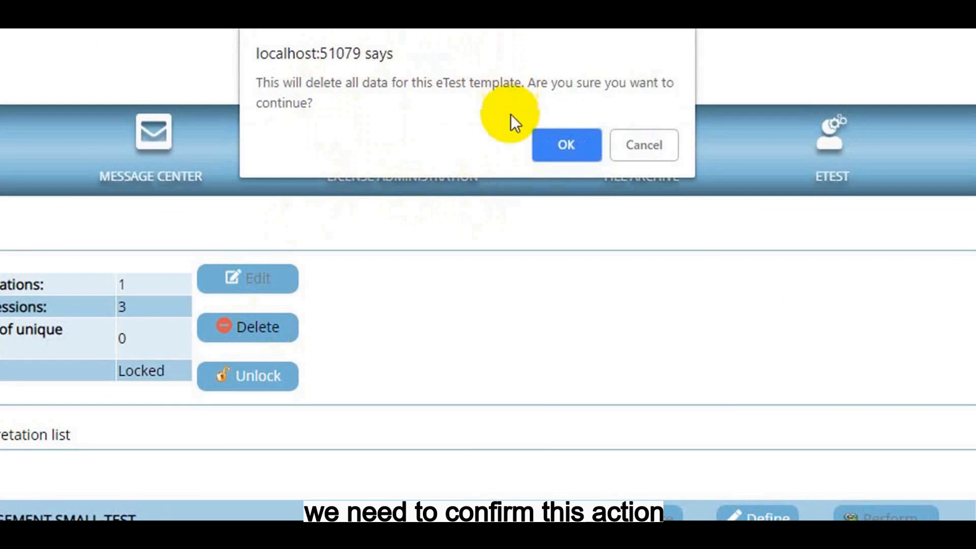
left_click(634, 149)
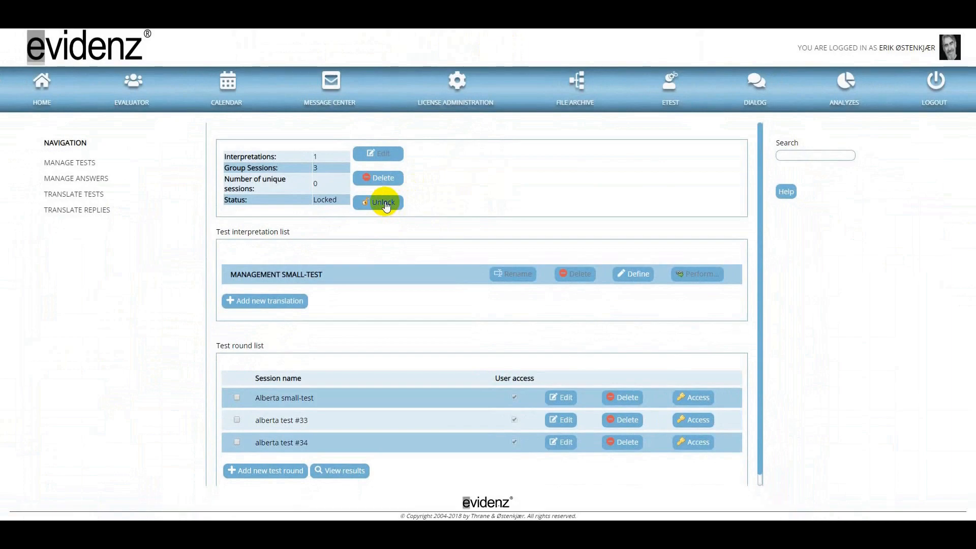
left_click(384, 202)
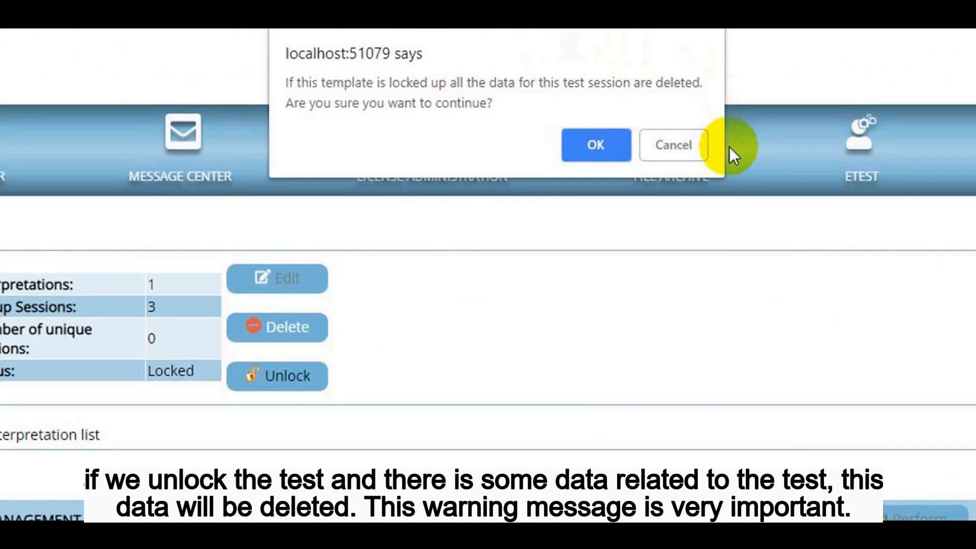
left_click(667, 145)
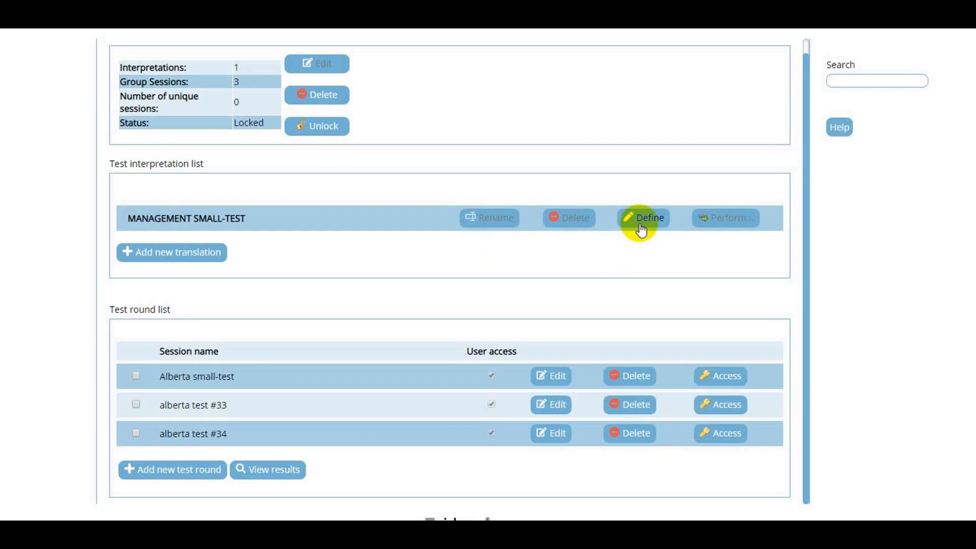
Open the interpretation definition of MANAGEMENT SMALL-TEST and view its root category and the PRODUCENT category.
left_click(641, 224)
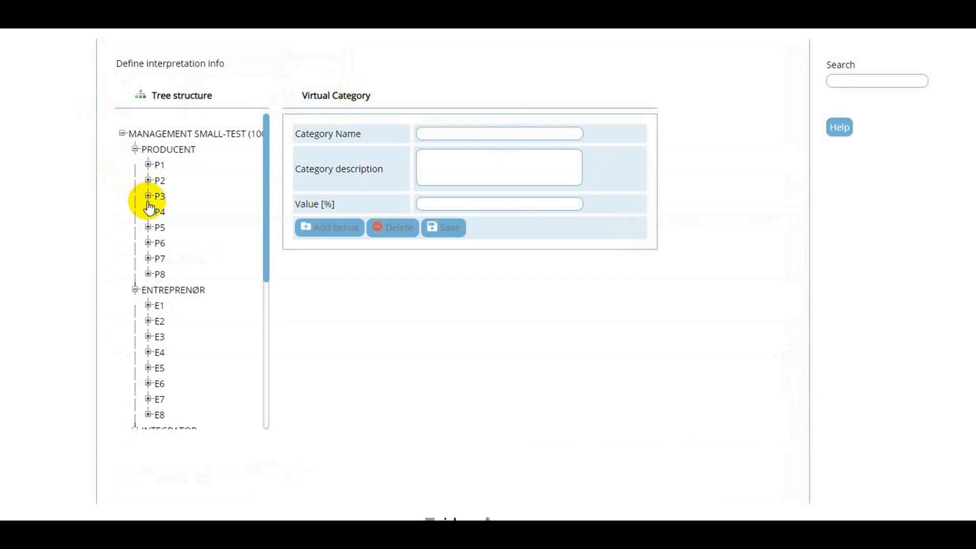
left_click(178, 134)
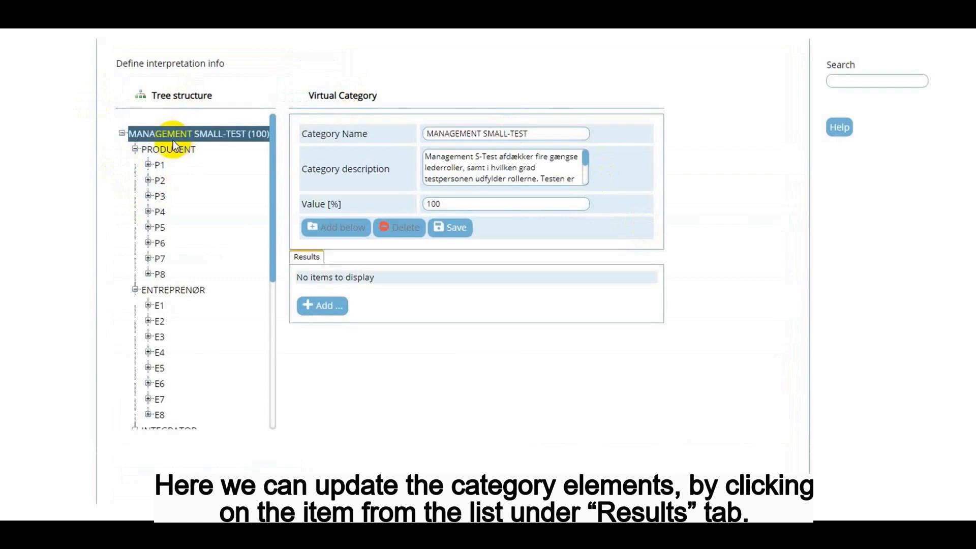
left_click(173, 151)
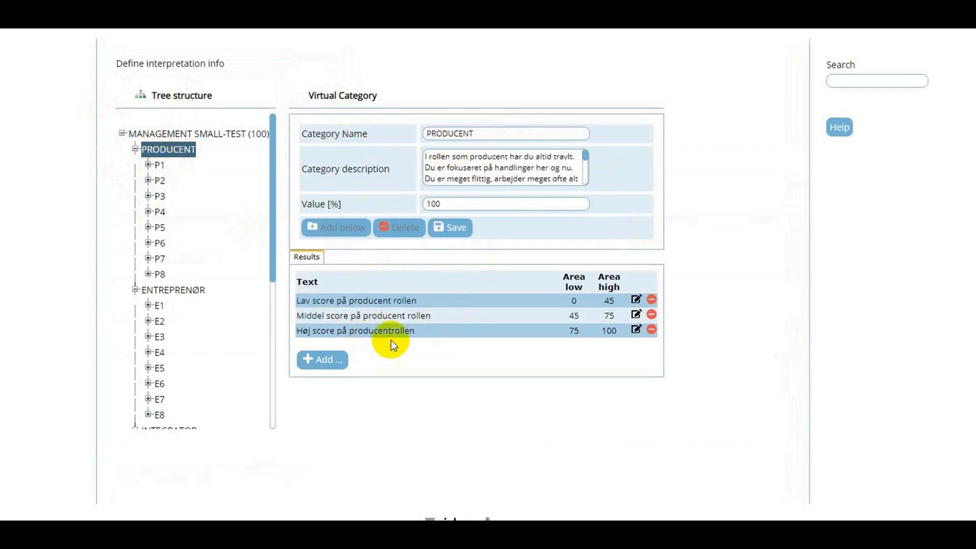
View the text item of the result "Lav score på producent rollen" in its editor and close it without changes.
left_click(331, 305)
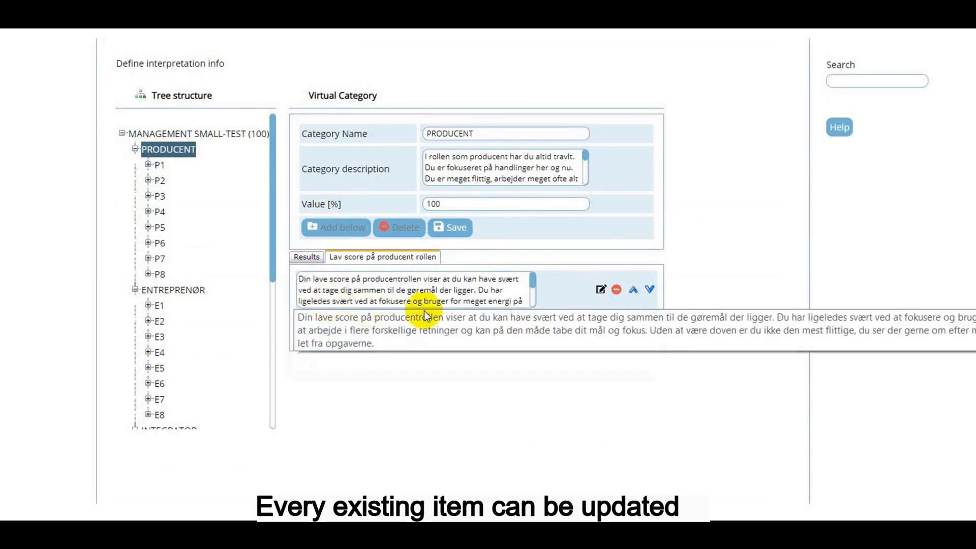
left_click(600, 292)
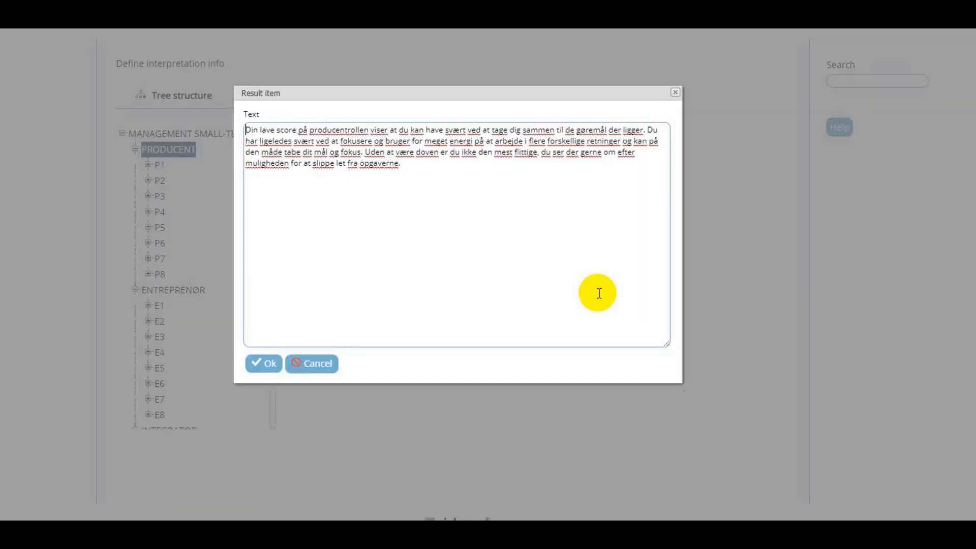
left_click(676, 93)
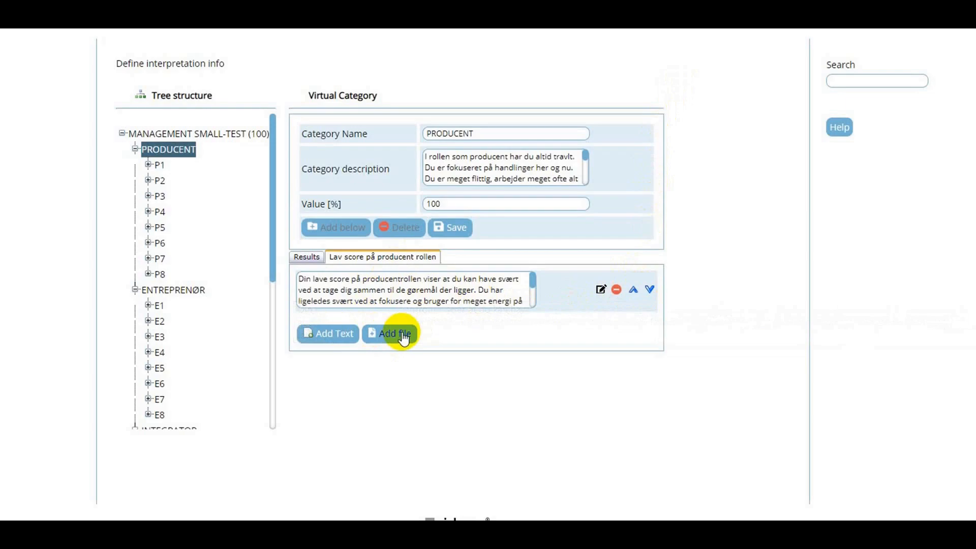
Return to the PRODUCENT results and view the text and area settings of "Lav score på producent rollen", cancelling without changes.
left_click(302, 258)
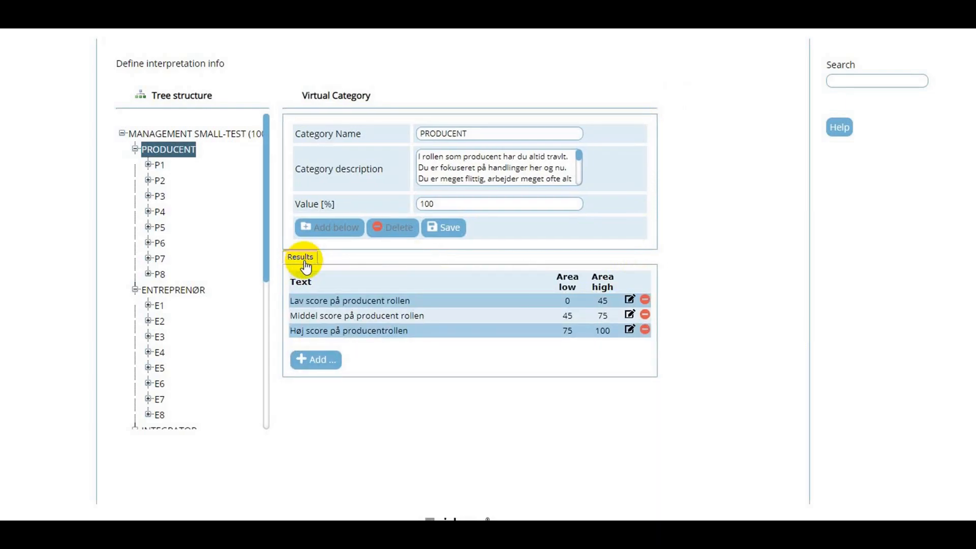
left_click(628, 301)
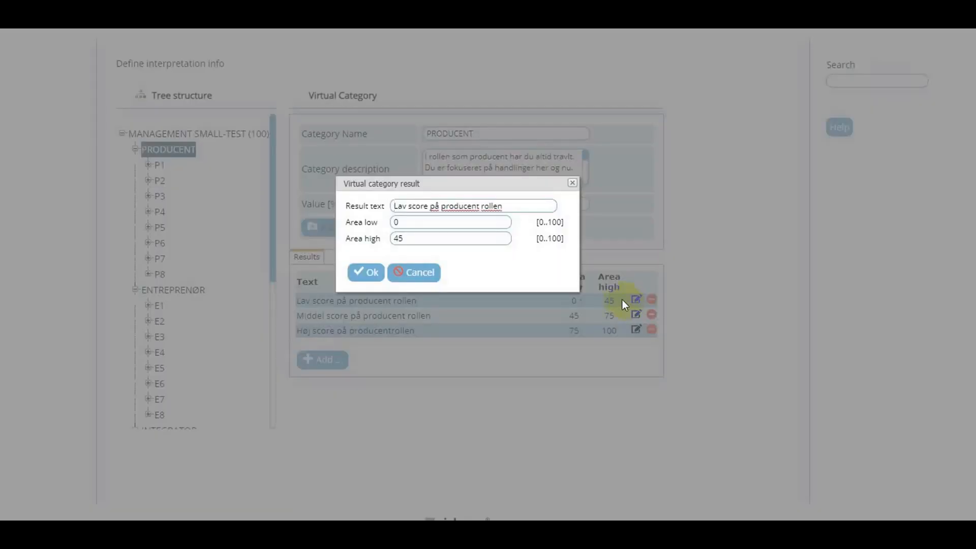
left_click(419, 275)
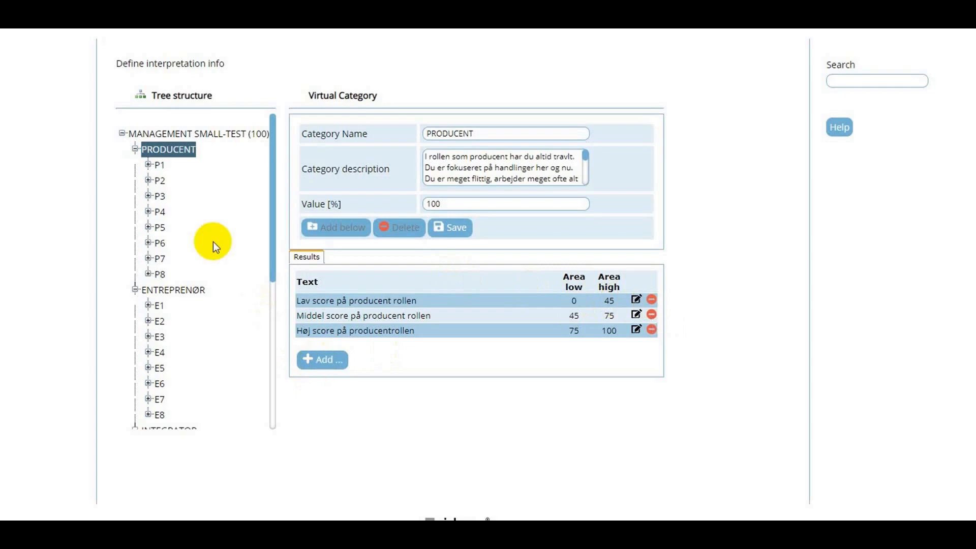
Set the PASSER GODT reply value of statement P1 under PRODUCENT to 75.
left_click(148, 166)
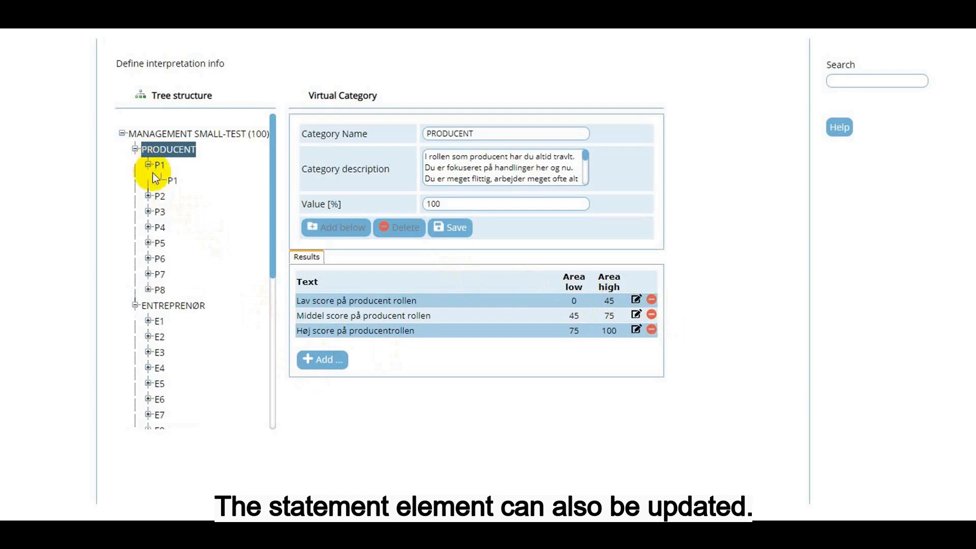
left_click(168, 183)
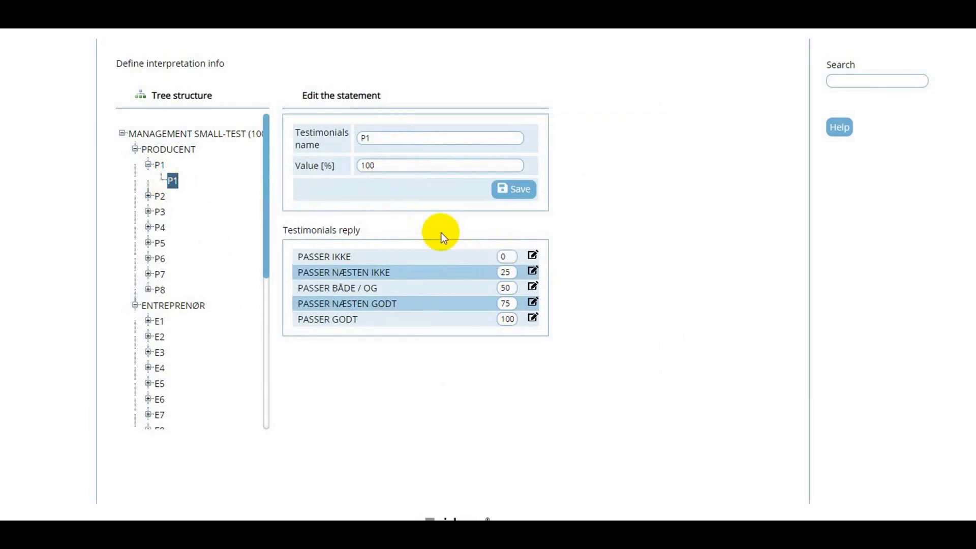
double_click(503, 318)
type("75")
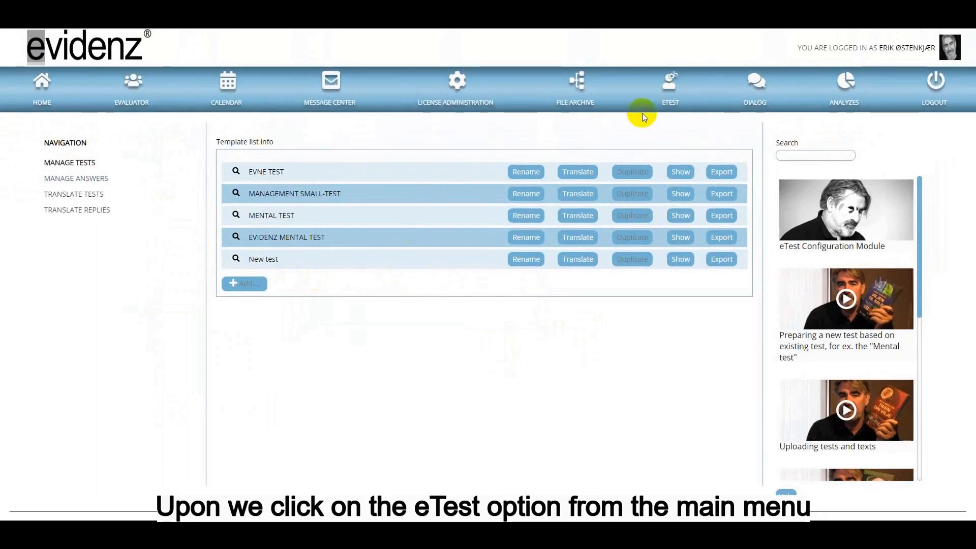
Open the eTest answer management section and examine the answer list with its options for adding, editing and deleting answers.
left_click(657, 93)
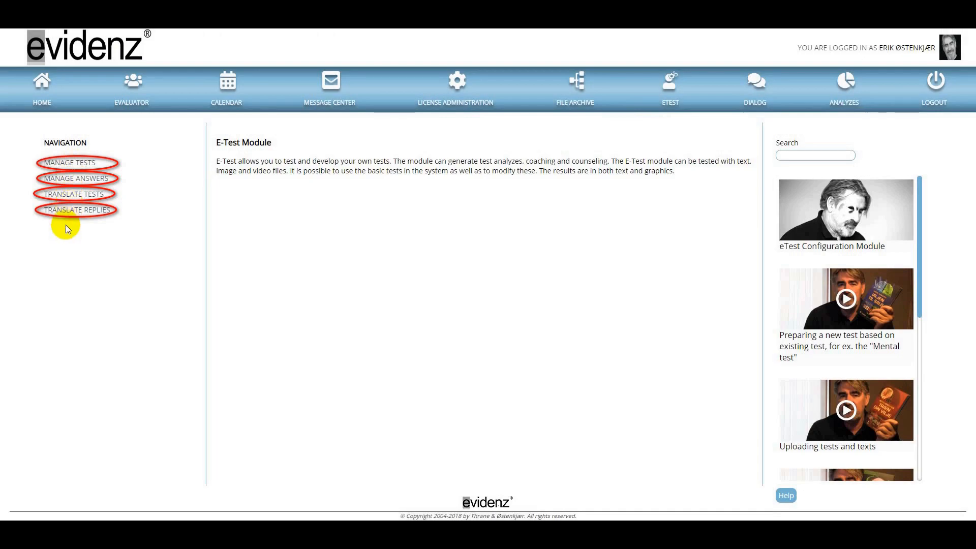
left_click(64, 182)
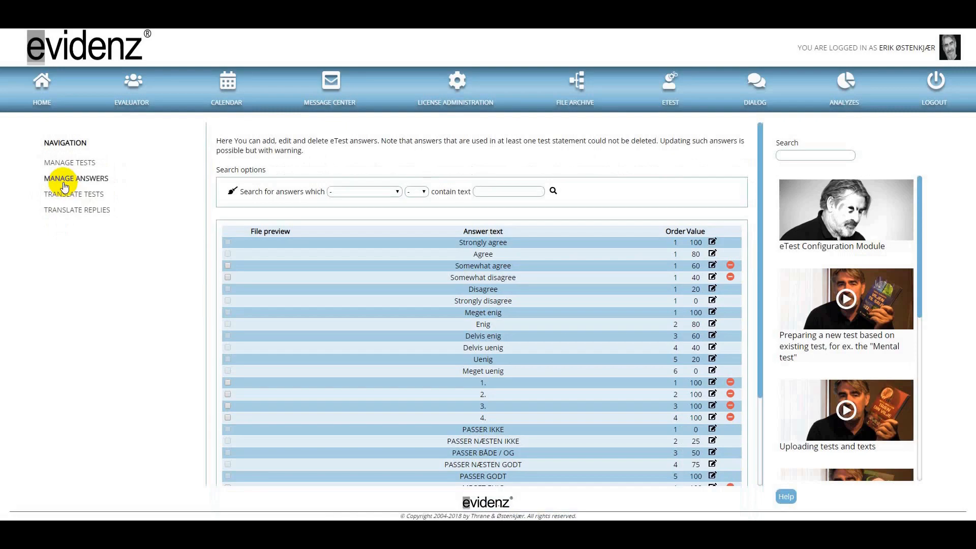
scroll(265, 234, "down", 1)
scroll(267, 233, "down", 2)
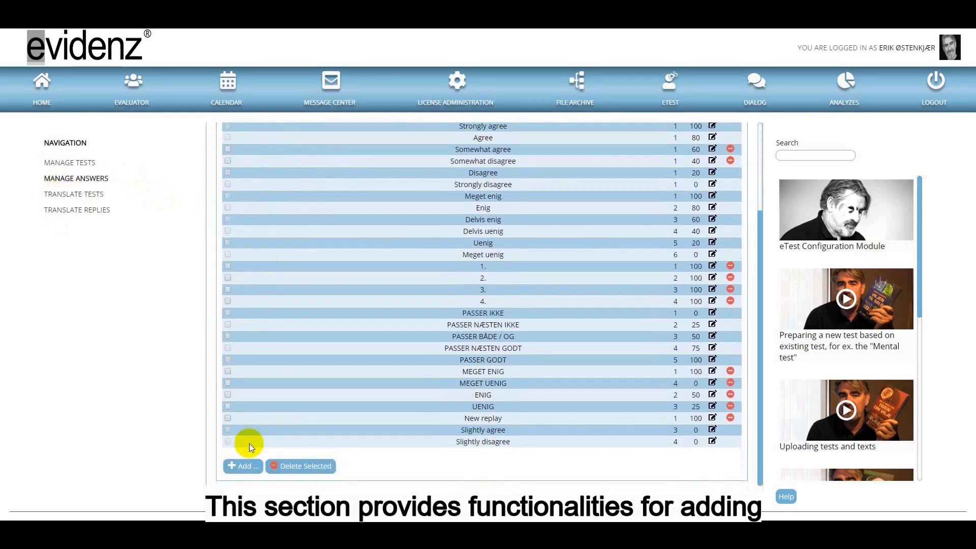
scroll(322, 404, "up", 3)
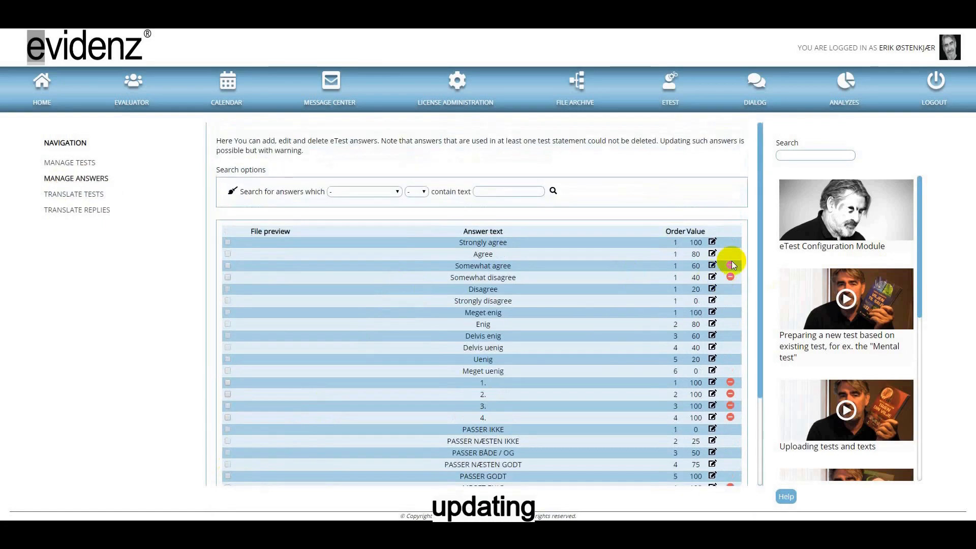
scroll(529, 263, "down", 3)
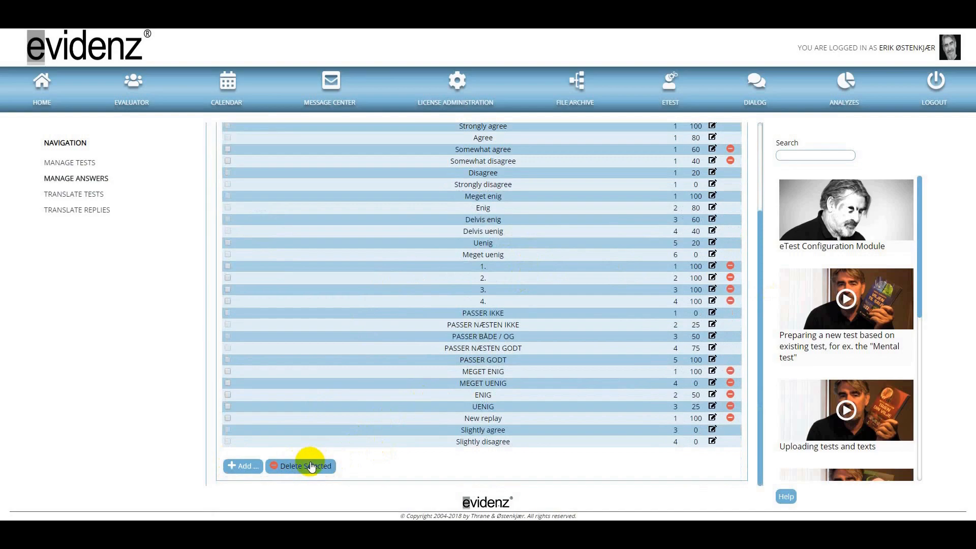
scroll(376, 323, "up", 3)
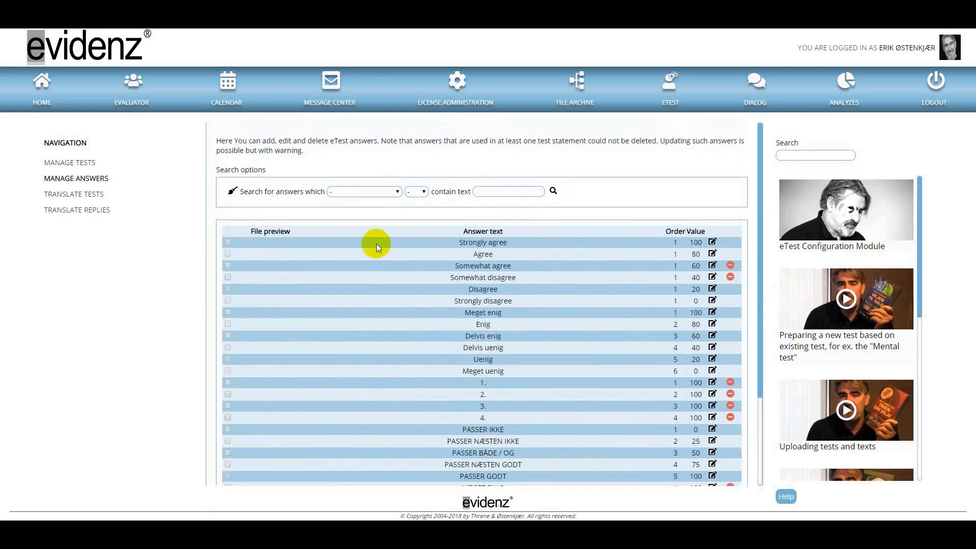
View the answer search filter choices for file inclusion and for combining with the text condition.
left_click(359, 190)
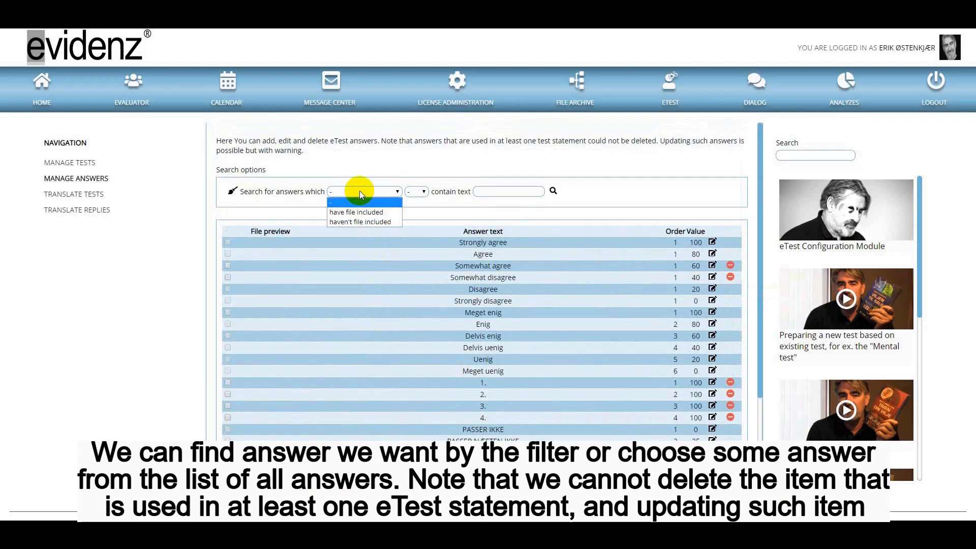
left_click(422, 192)
left_click(425, 190)
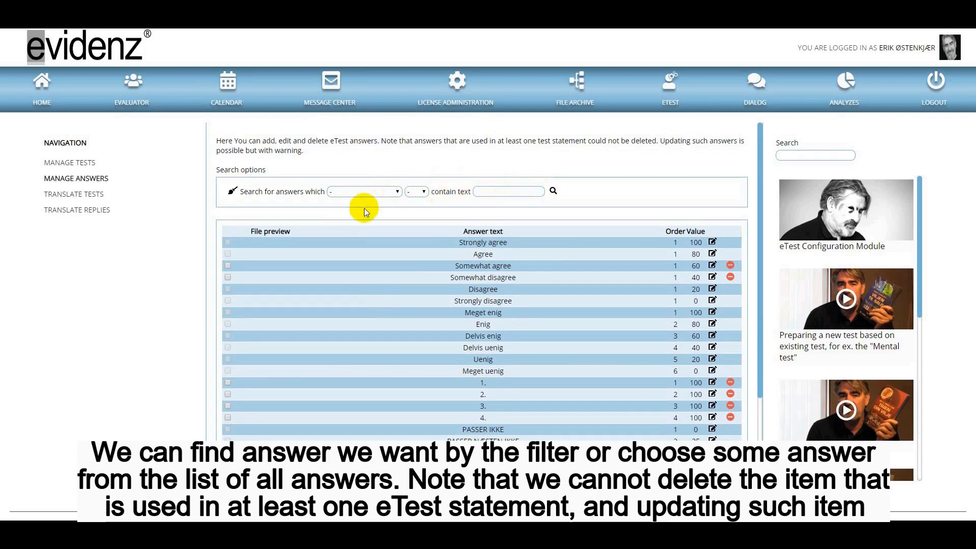
Try to edit the answer PASSER NÆSTEN GODT and cancel at the confirmation.
scroll(386, 295, "down", 2)
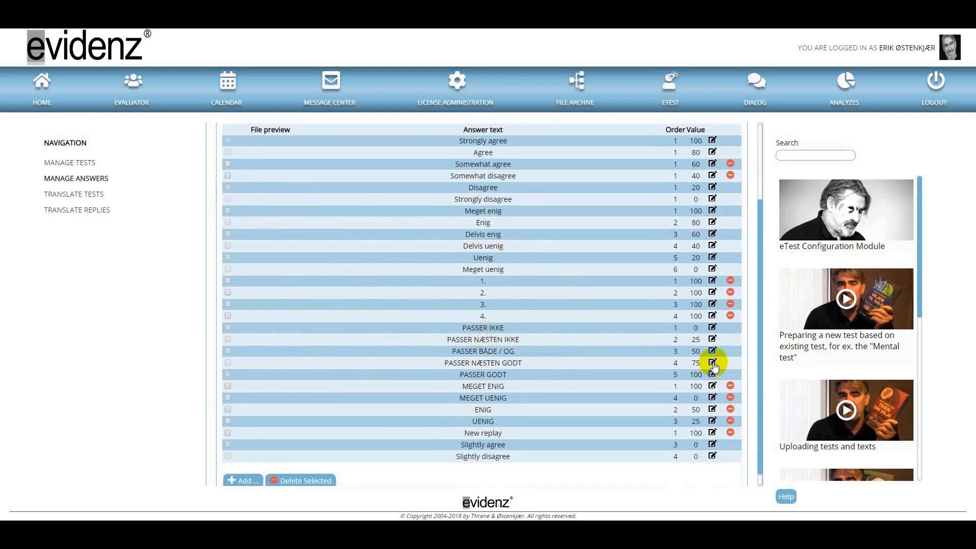
left_click(712, 363)
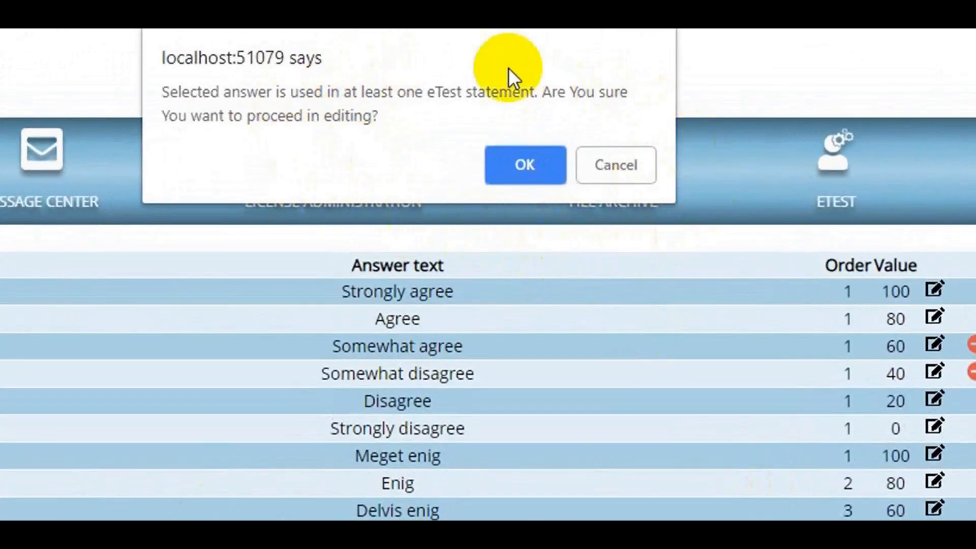
left_click(616, 165)
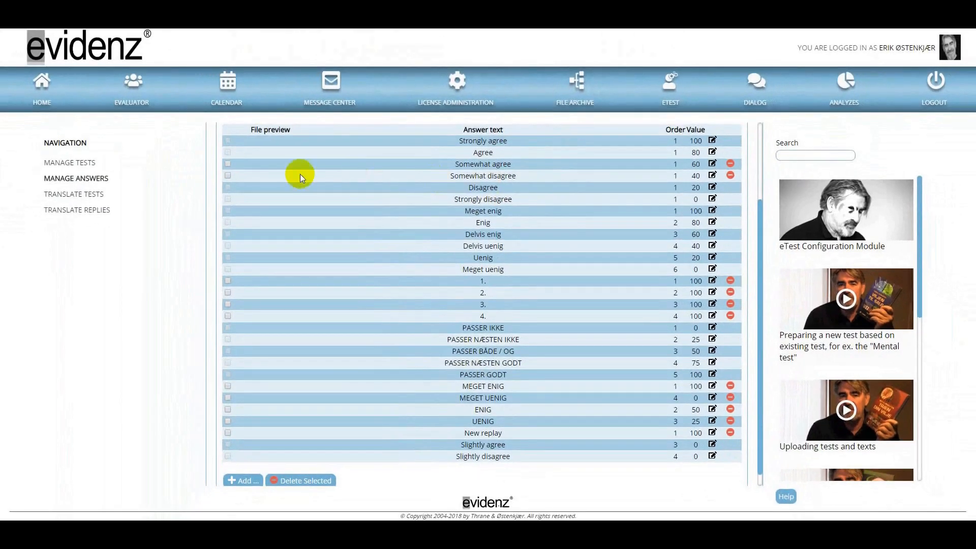
Open the EVNE TEST translation page from the test translation list and again from the test management list.
left_click(105, 197)
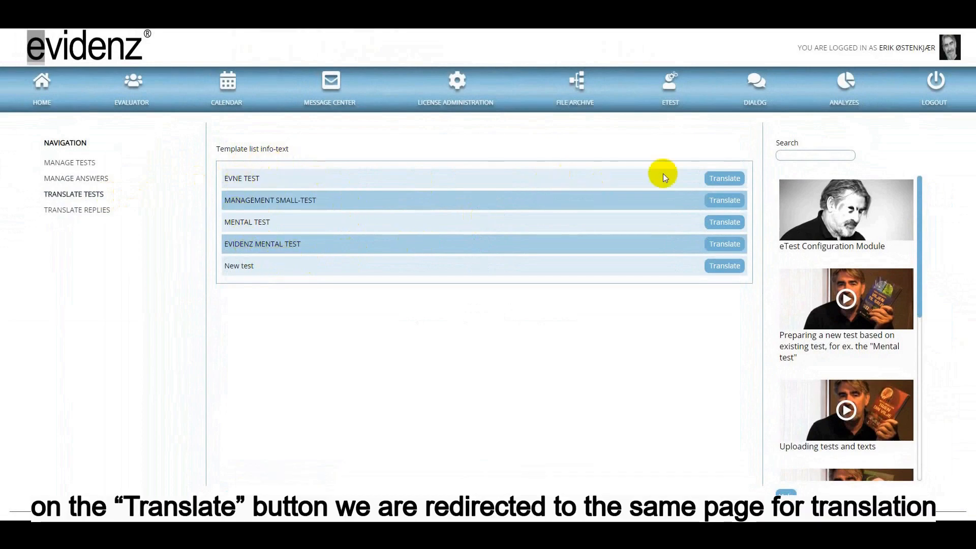
left_click(723, 178)
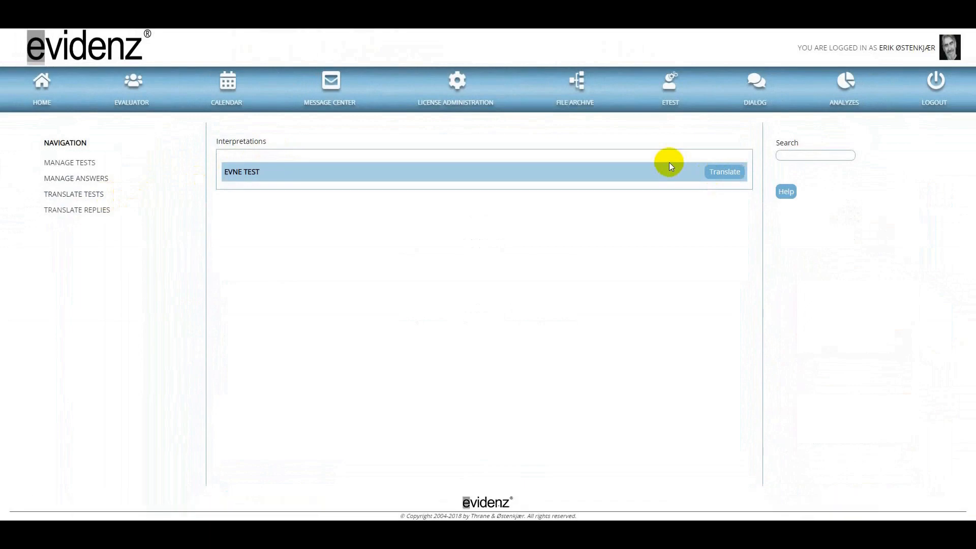
left_click(77, 163)
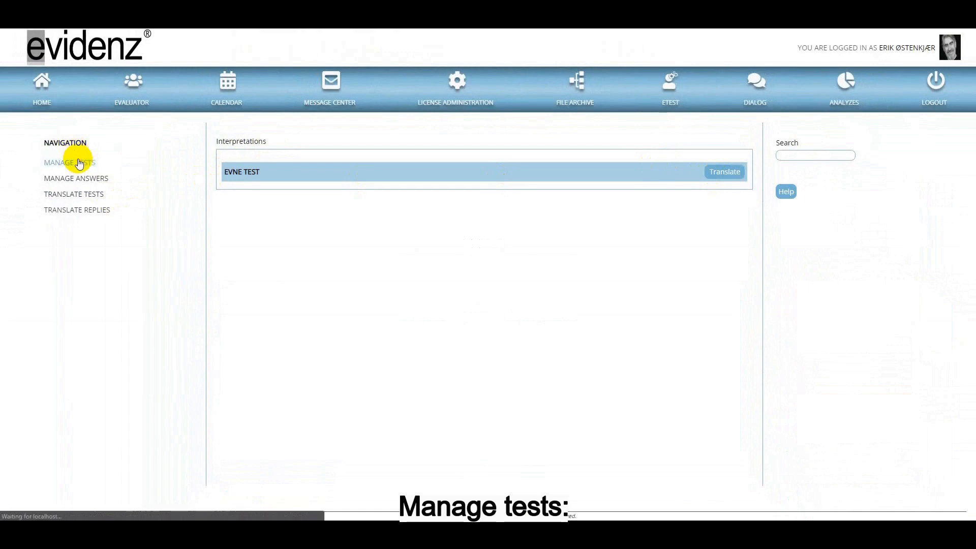
left_click(570, 172)
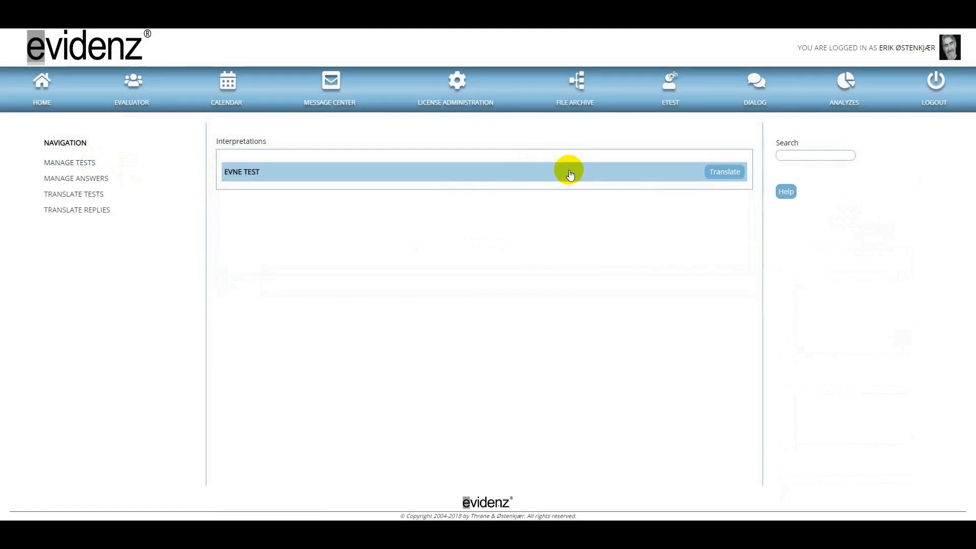
Change the English translation of the reply "Enig" to "Agreee" in the reply translations and confirm it.
left_click(94, 210)
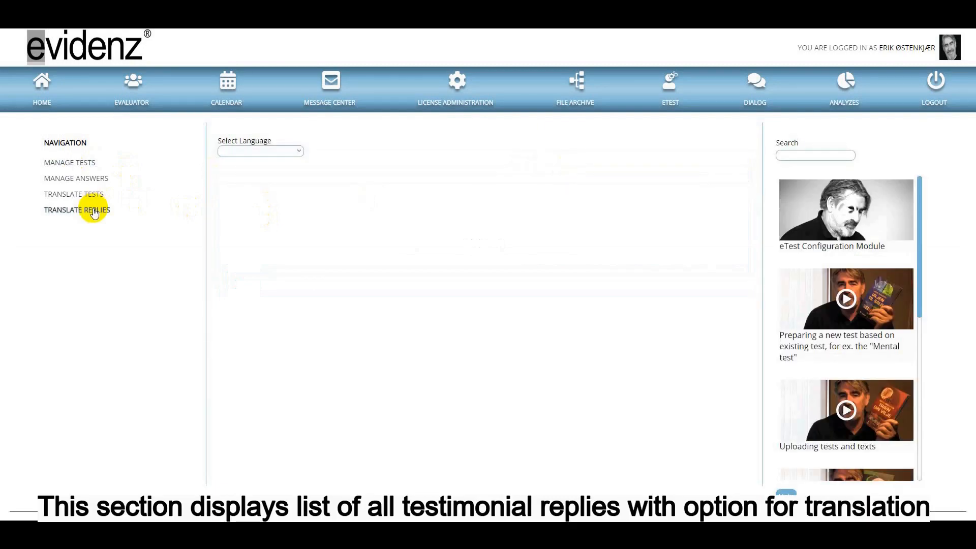
left_click(292, 154)
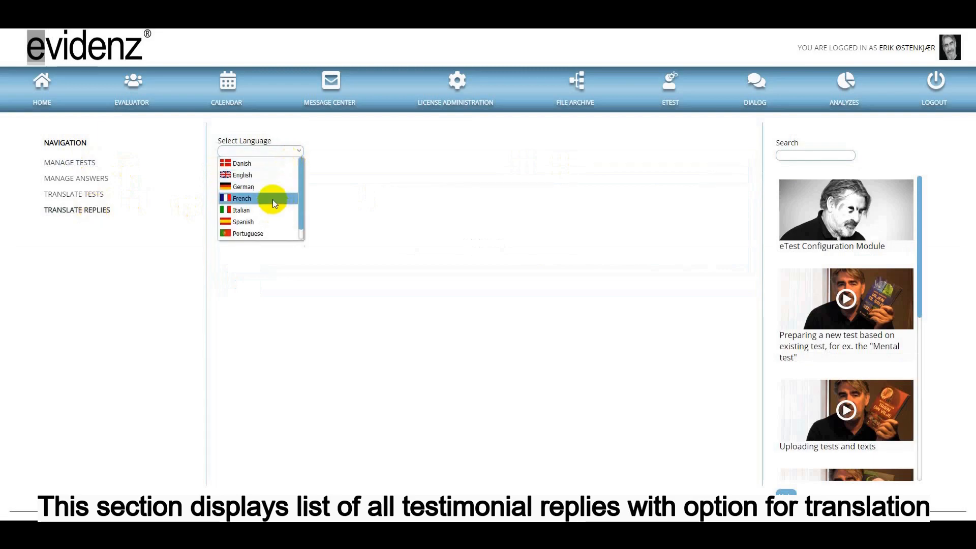
left_click(259, 178)
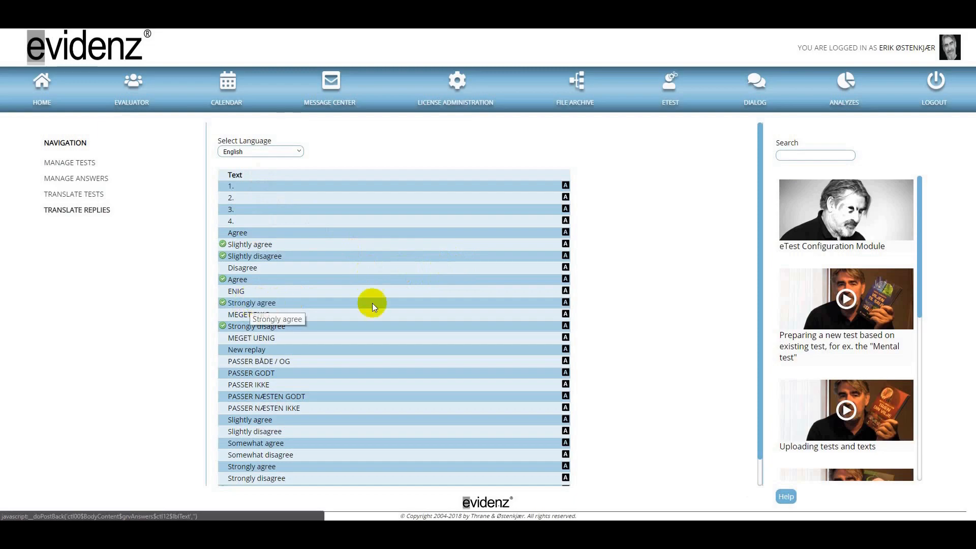
left_click(565, 279)
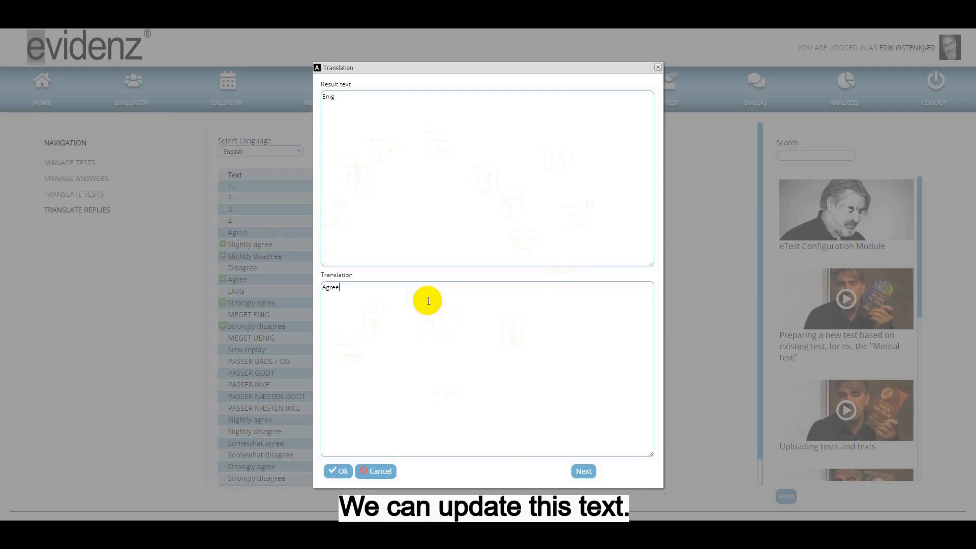
type("e")
left_click(336, 470)
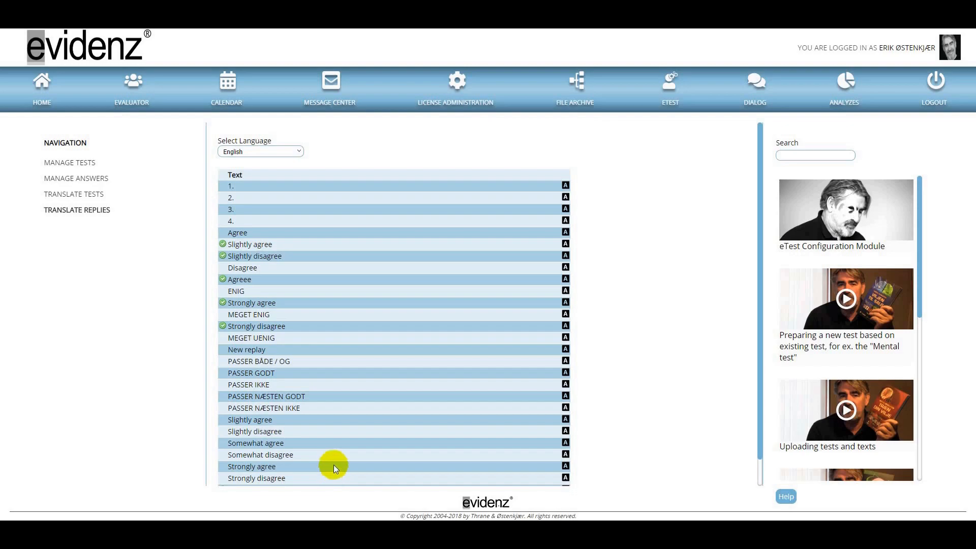